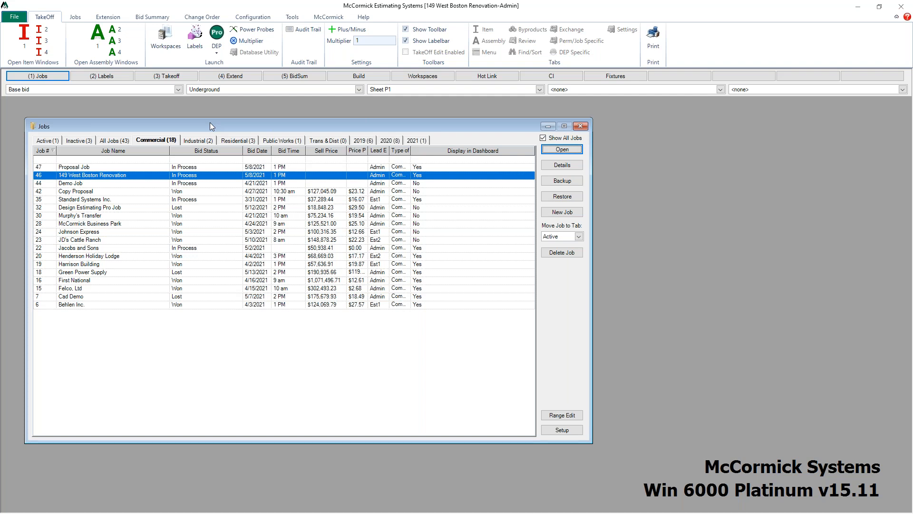
# Step: Reopen the jobs list and open the 149 West Boston Renovation job's details at its DEP Drawings section
pyautogui.click(581, 126)
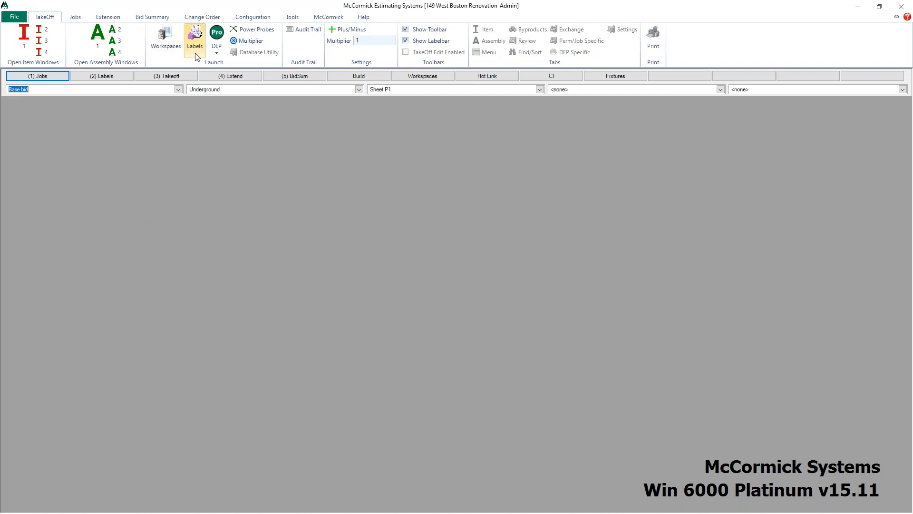
pyautogui.click(40, 78)
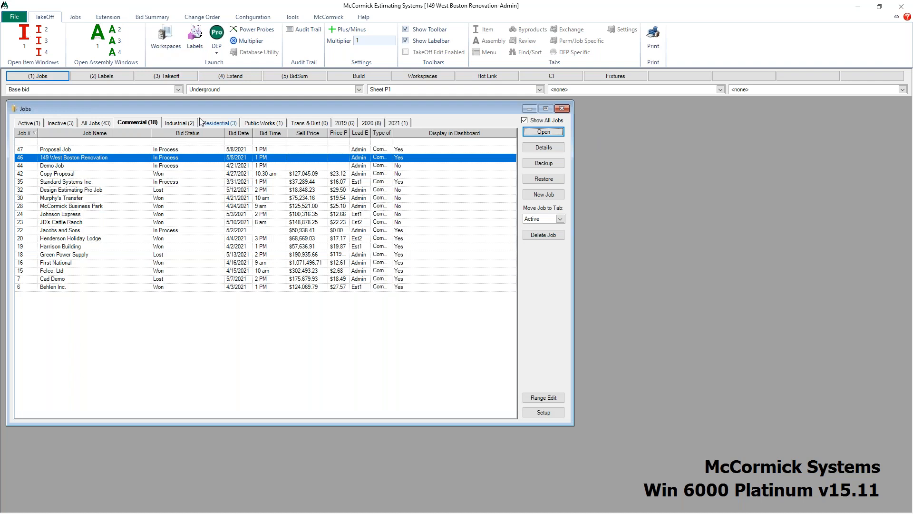
pyautogui.moveTo(213, 108); pyautogui.dragTo(216, 119)
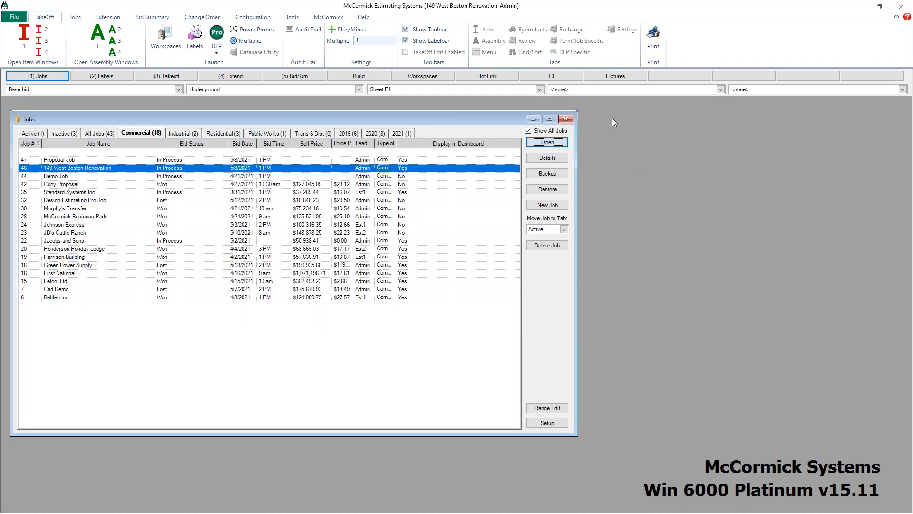
pyautogui.click(551, 161)
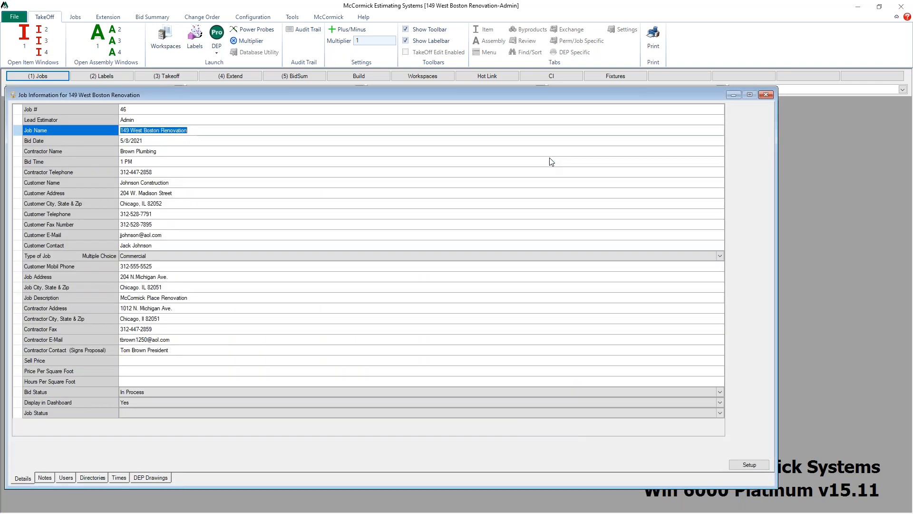
pyautogui.click(142, 476)
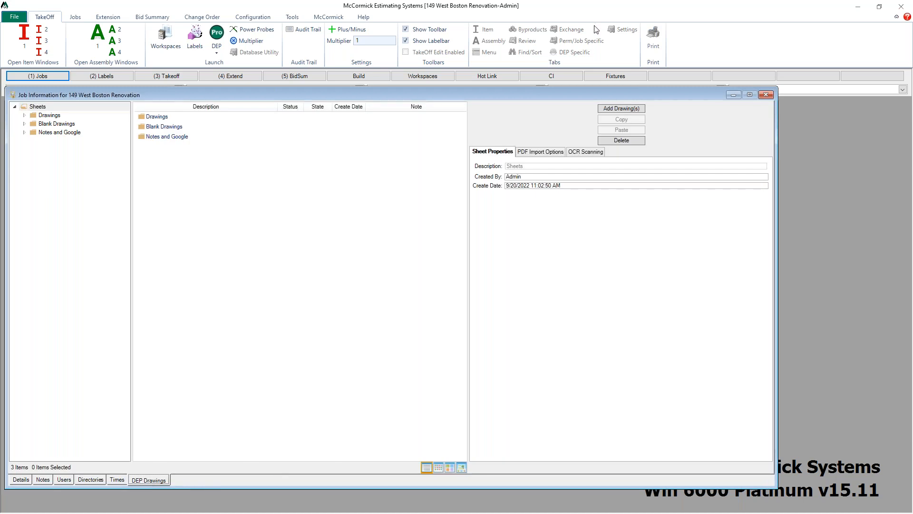
# Step: Import the BOSTON W MEDIA (1), BRENTWOOD II FRONT (1) and Childs Residence drawings into the job's DEP Drawings
pyautogui.click(627, 112)
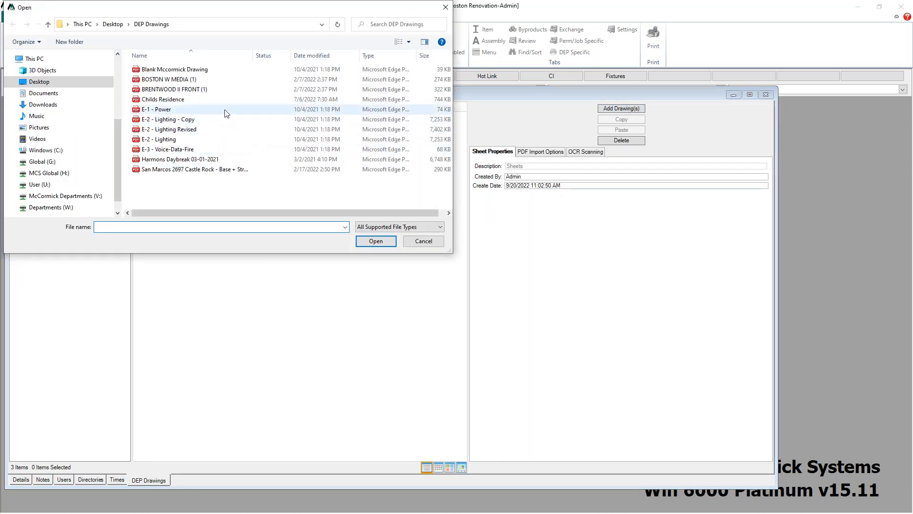
pyautogui.click(235, 99)
pyautogui.click(236, 92)
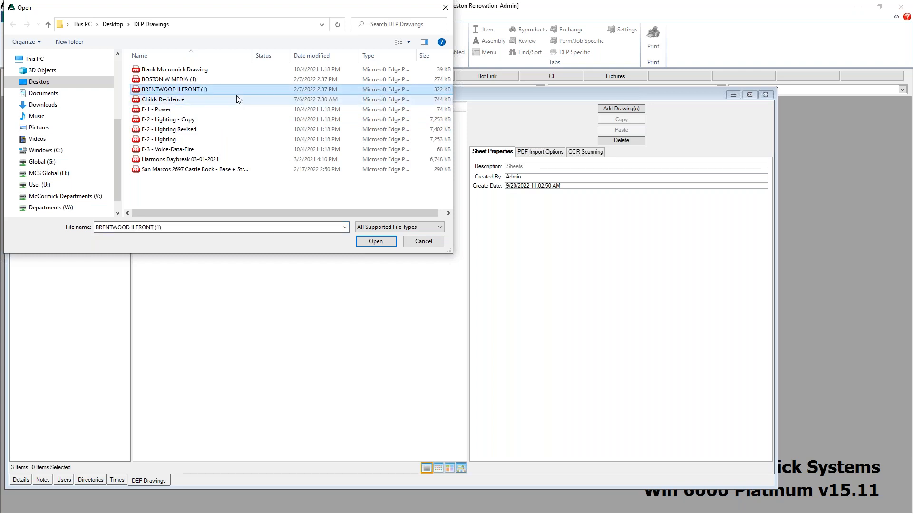
pyautogui.moveTo(239, 81); pyautogui.dragTo(239, 100)
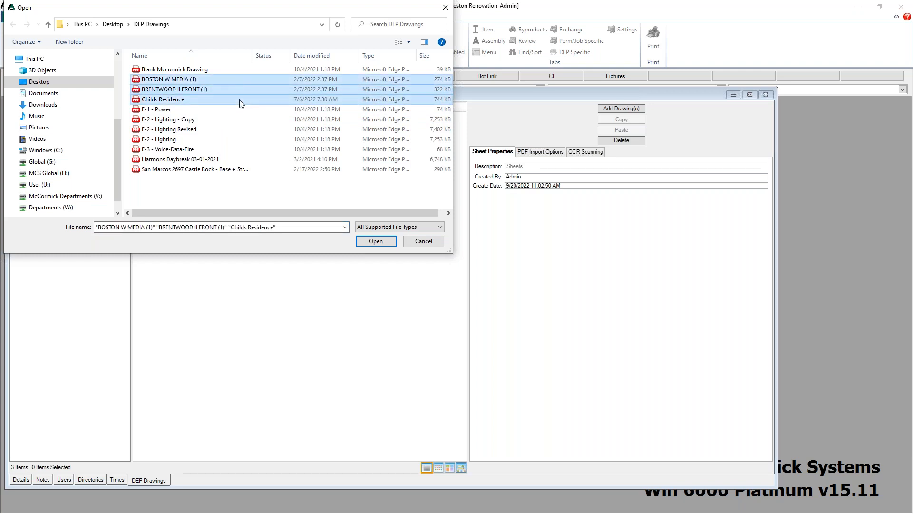
pyautogui.click(374, 242)
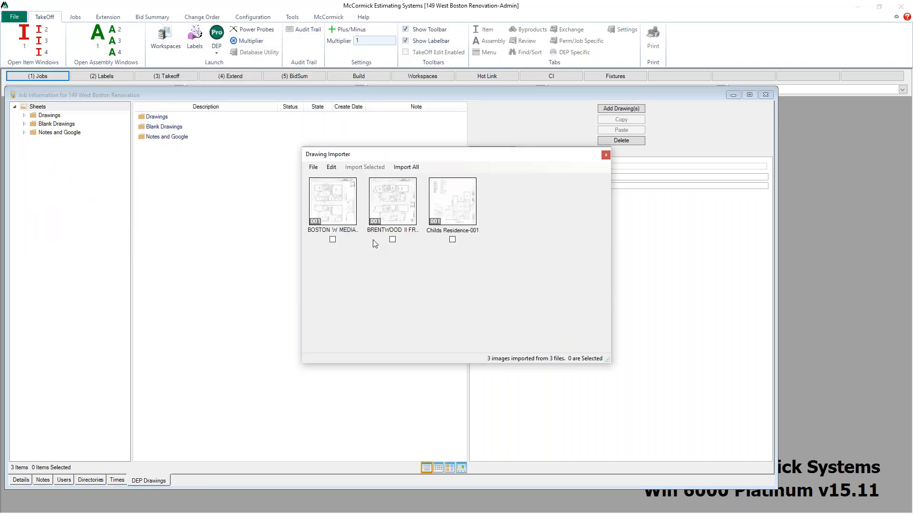
pyautogui.click(410, 167)
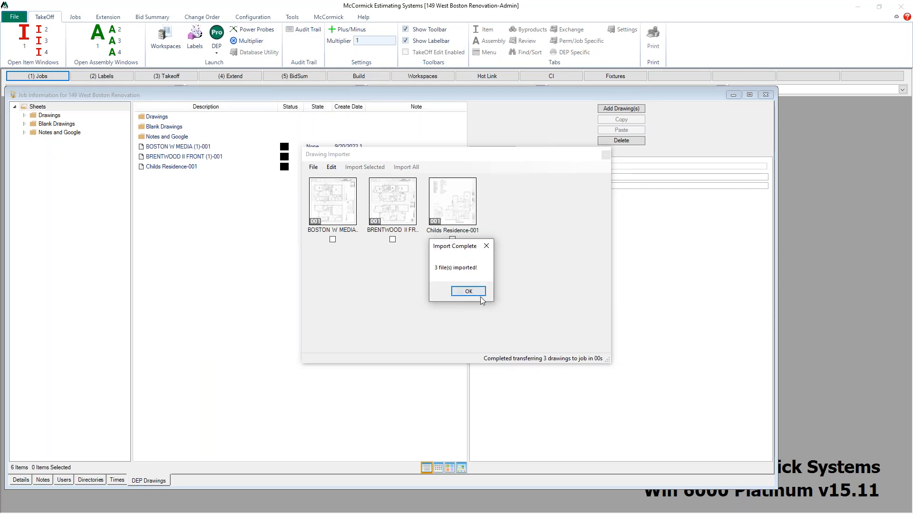
pyautogui.click(471, 291)
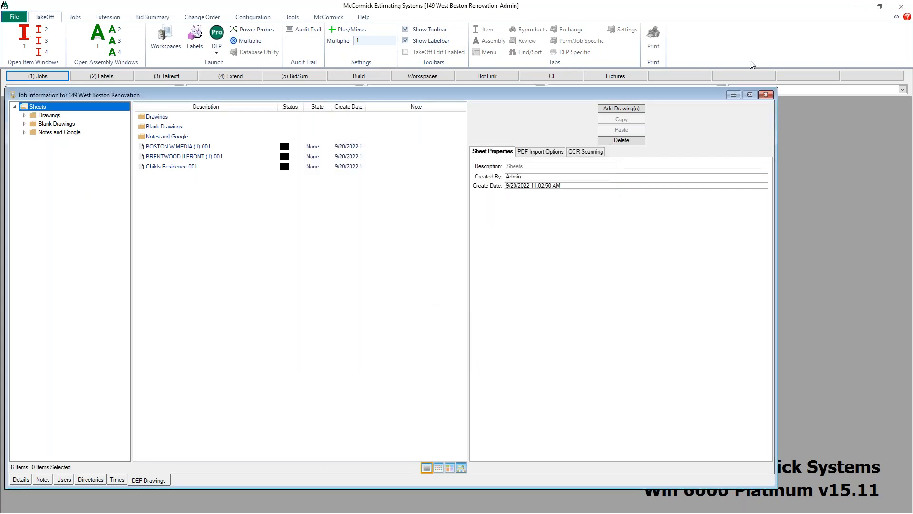
# Step: Close the job windows, open Labels and add a Floor 4 label to the Floors column
pyautogui.click(765, 95)
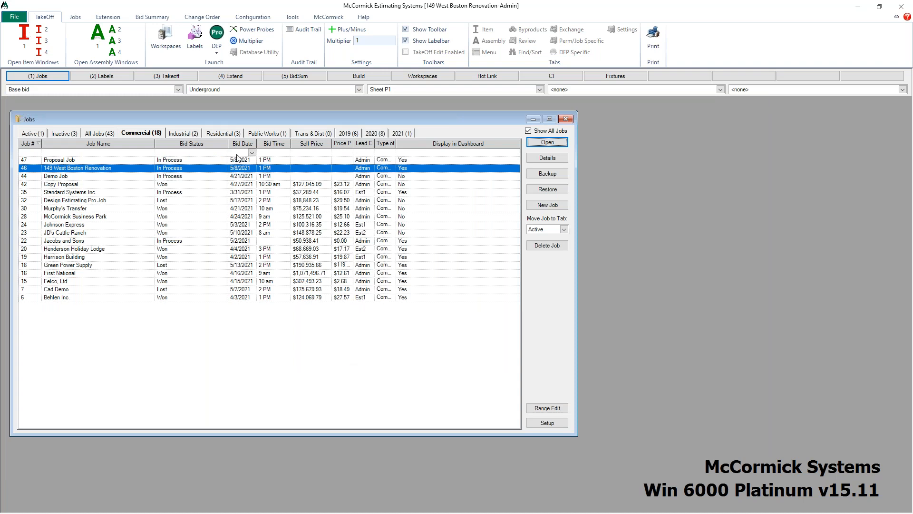
pyautogui.click(570, 119)
pyautogui.click(114, 77)
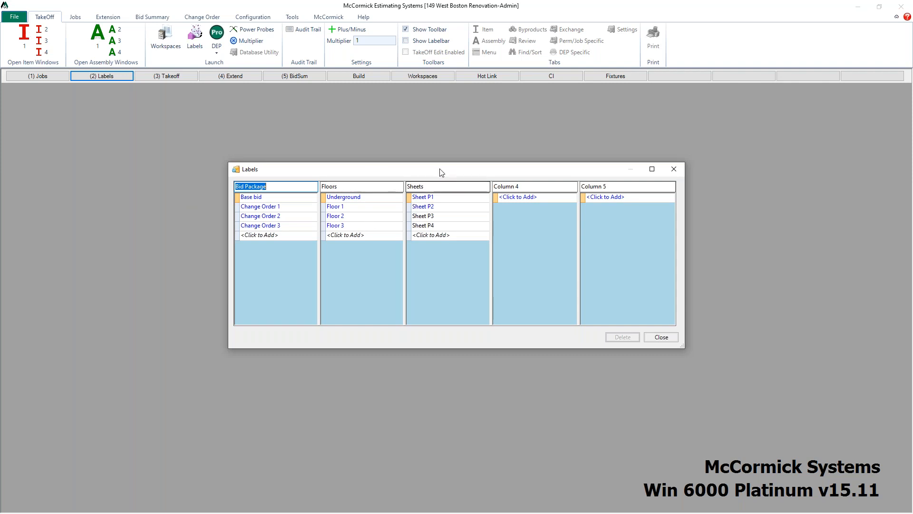
pyautogui.moveTo(442, 173); pyautogui.dragTo(356, 152)
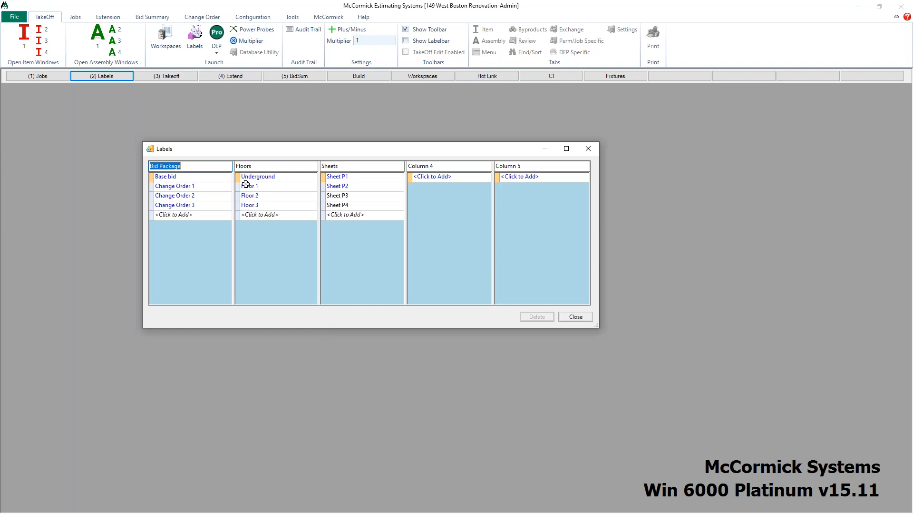
pyautogui.click(274, 215)
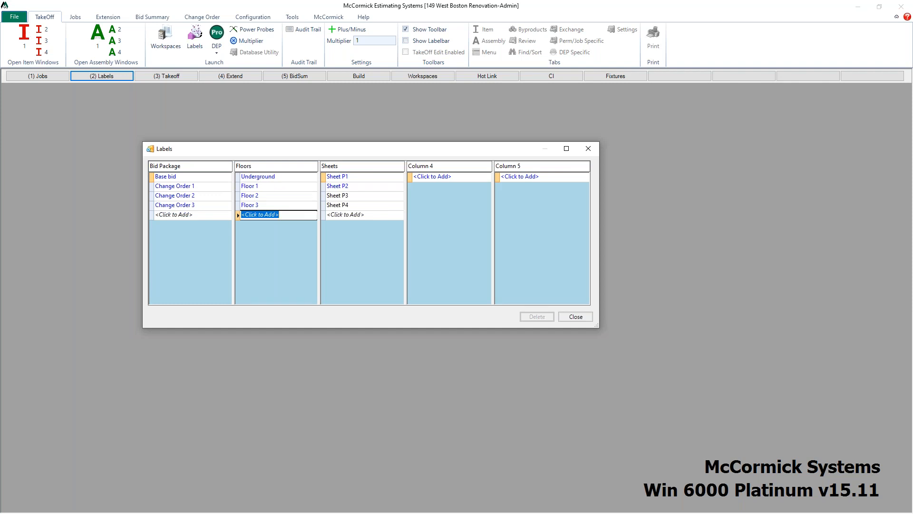
pyautogui.write('Floor 4')
pyautogui.press('Return')
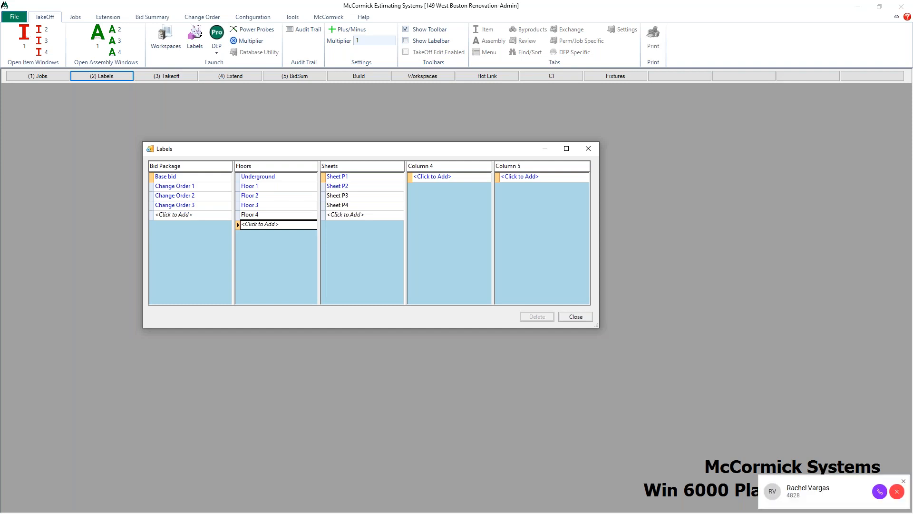
# Step: Close the Labels window and open the Takeoff screen
pyautogui.click(897, 492)
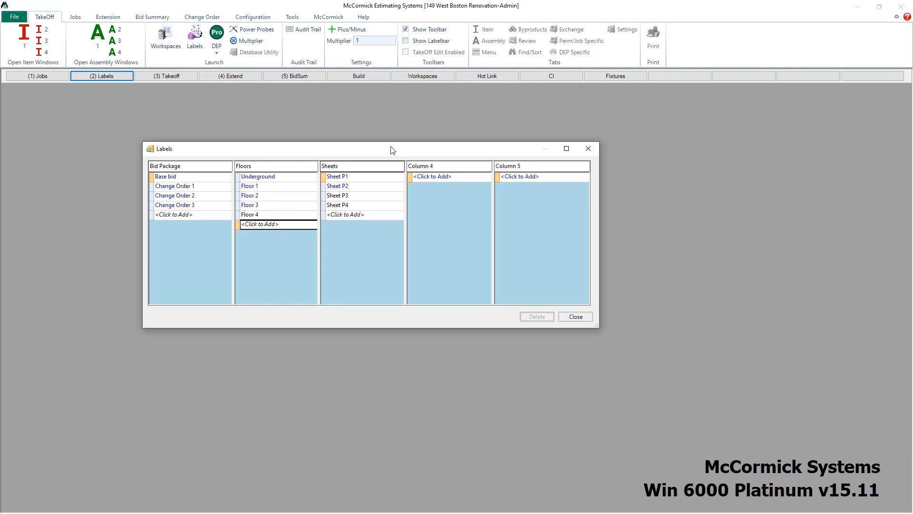
pyautogui.click(589, 148)
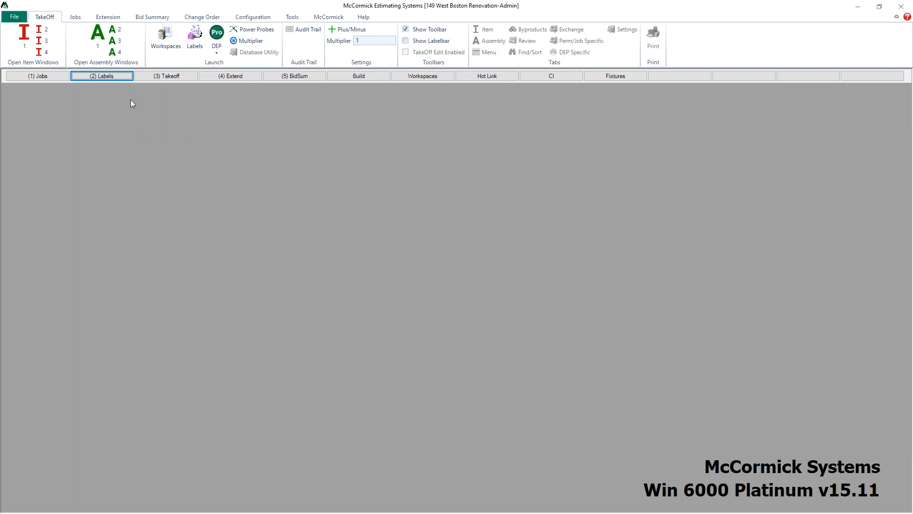
pyautogui.click(163, 76)
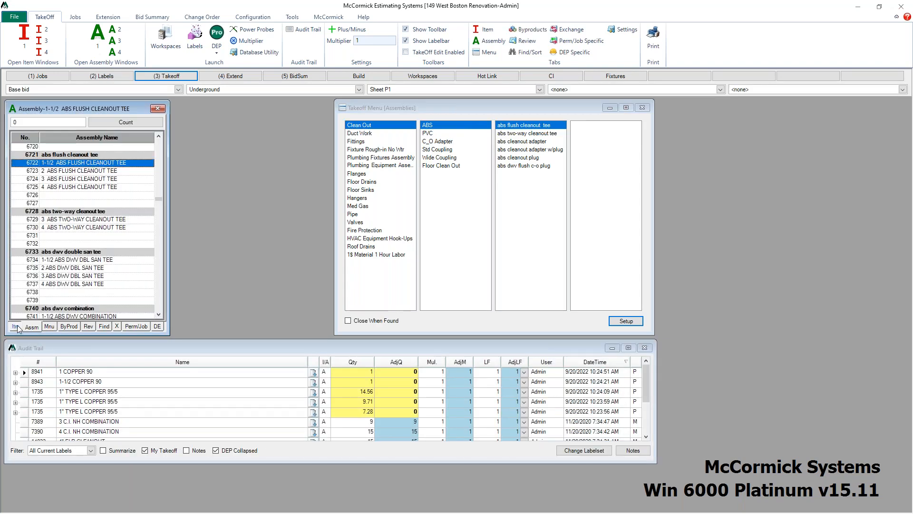
# Step: Switch between the Item and Assembly windows and reposition the Takeoff Menu
pyautogui.click(16, 327)
pyautogui.scroll(-7, 86, 228)
pyautogui.scroll(12, 86, 228)
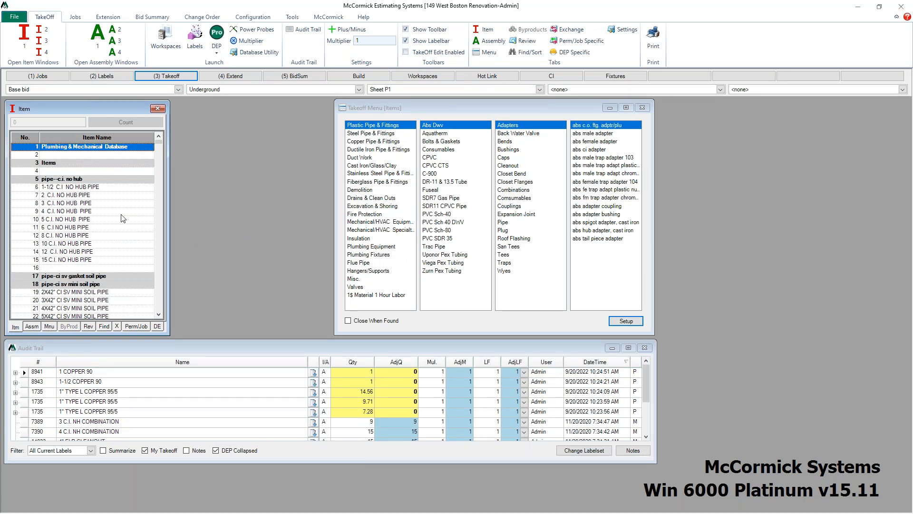
pyautogui.click(31, 327)
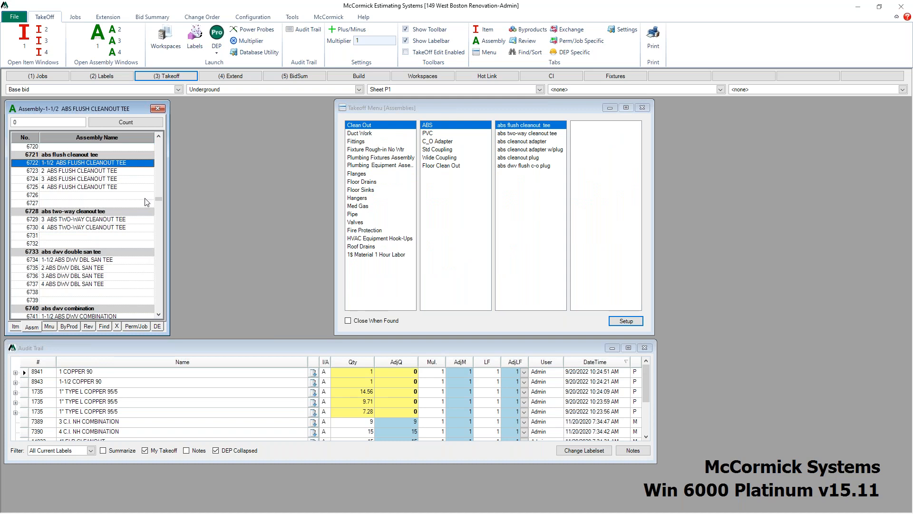
pyautogui.click(15, 327)
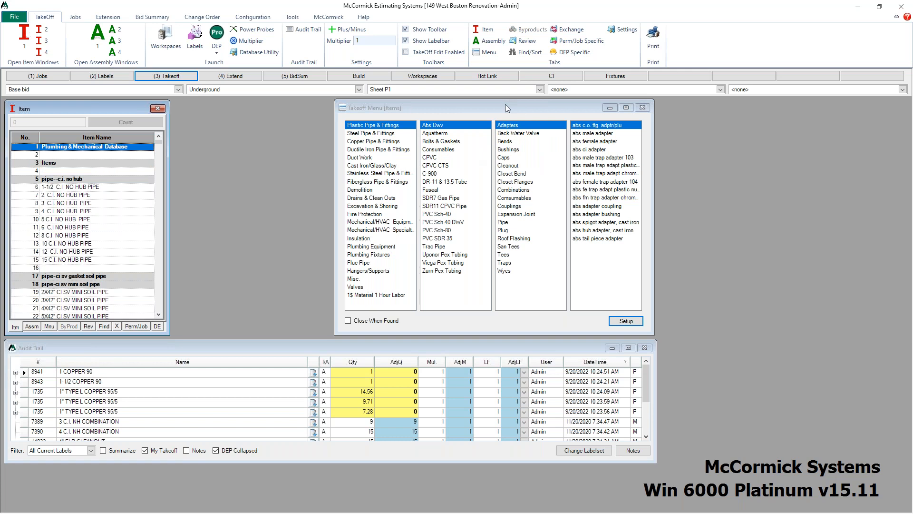
pyautogui.moveTo(472, 114); pyautogui.dragTo(554, 110)
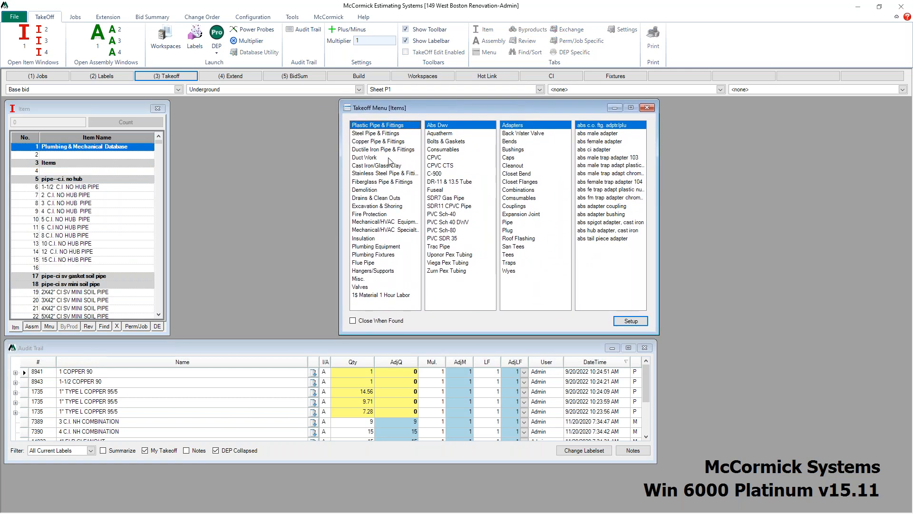
# Step: Browse the item takeoff menu categories such as Duct Work, Steel Pipe, Copper Pipe & Fittings and Cast Iron
pyautogui.click(369, 157)
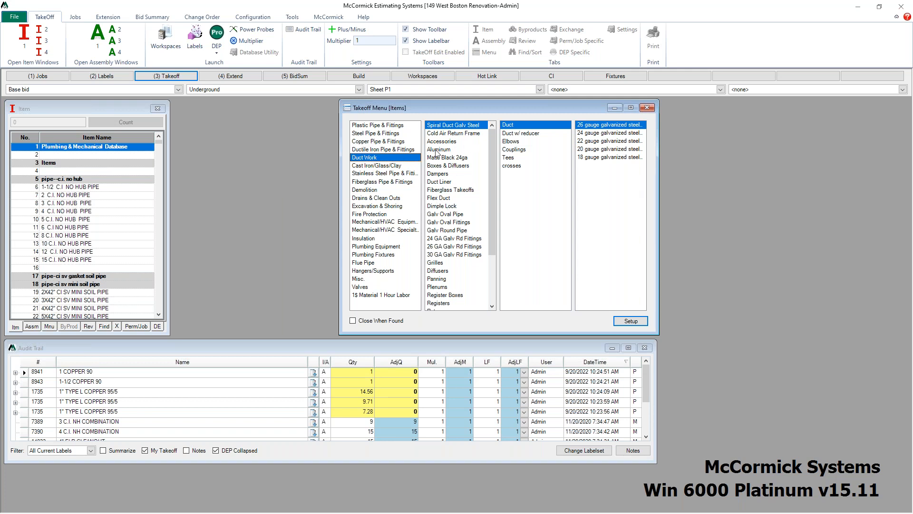
pyautogui.click(444, 142)
pyautogui.click(523, 141)
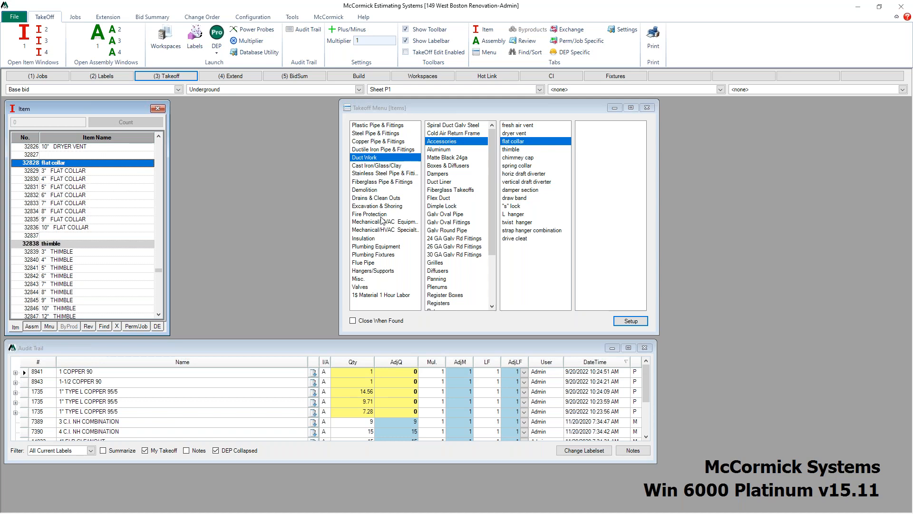
pyautogui.click(381, 134)
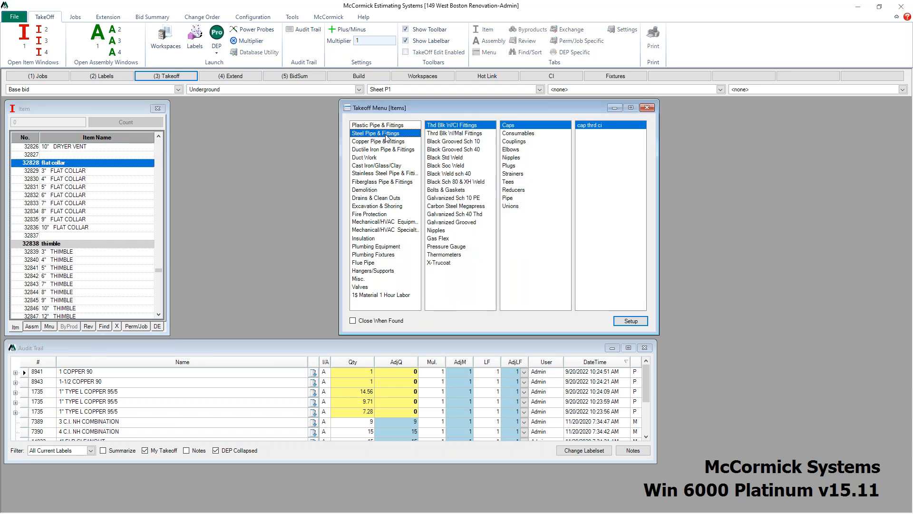
pyautogui.click(381, 143)
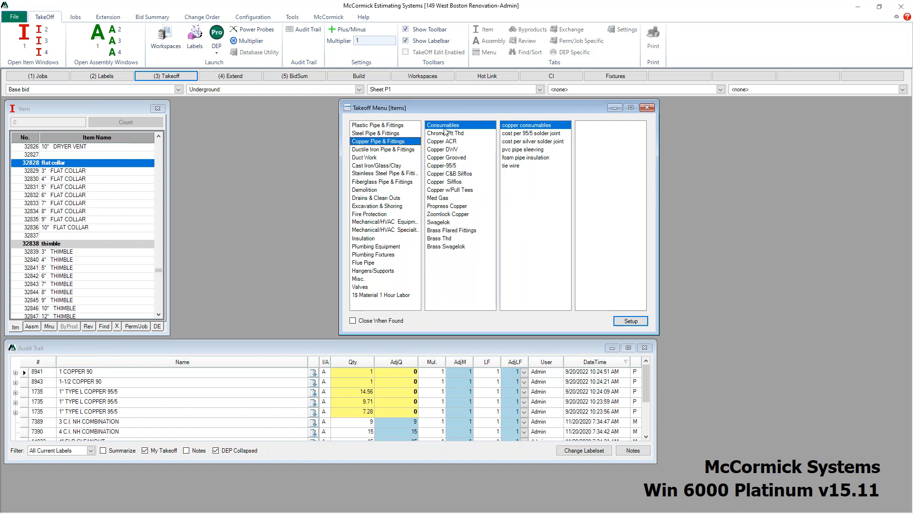
pyautogui.click(446, 166)
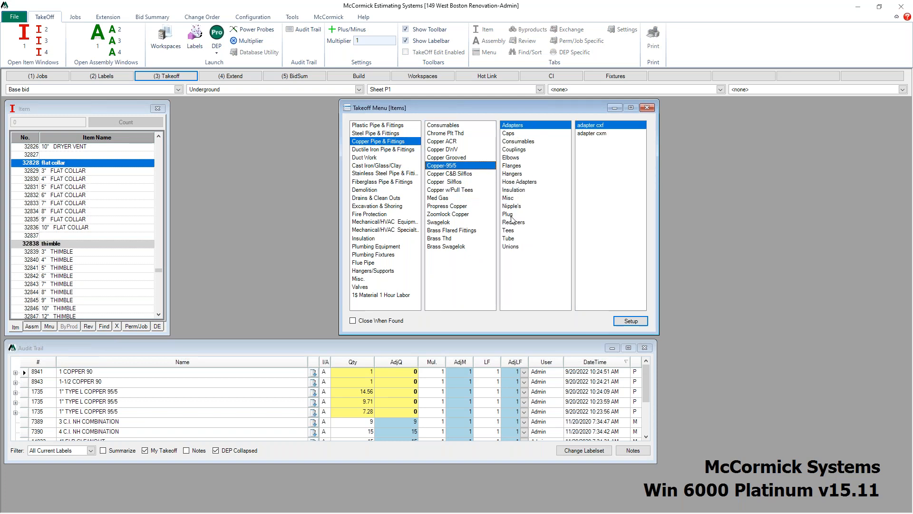
pyautogui.click(509, 239)
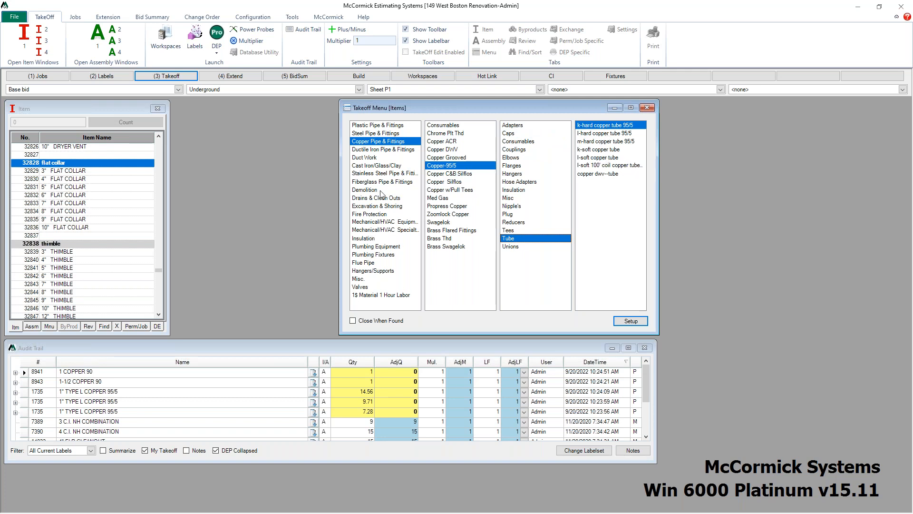
pyautogui.click(387, 166)
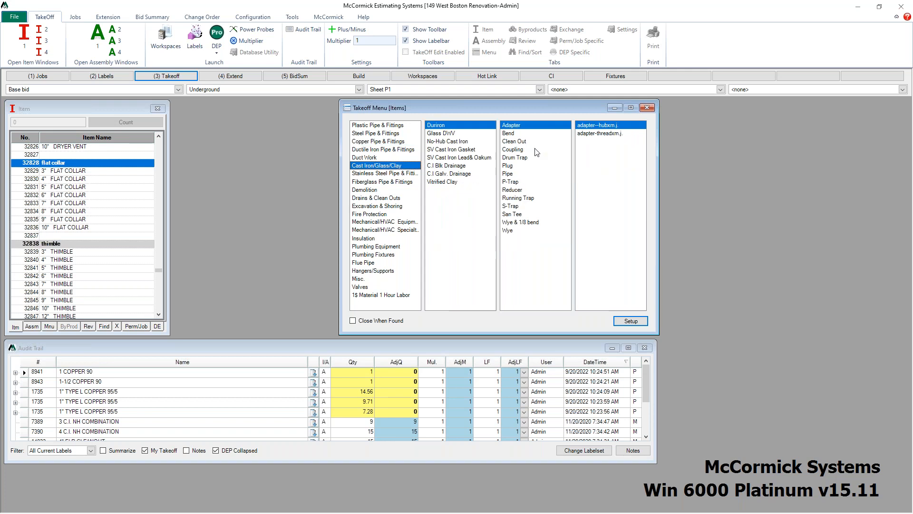
pyautogui.click(554, 141)
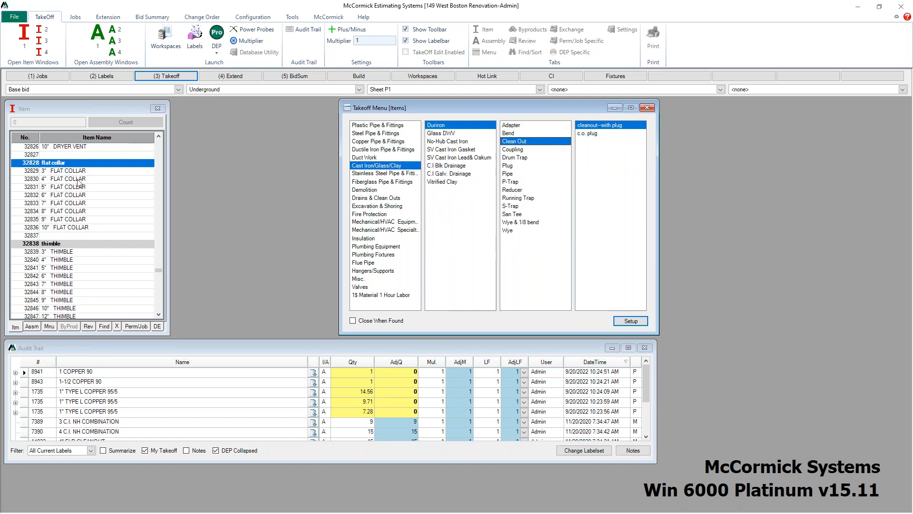
pyautogui.click(388, 134)
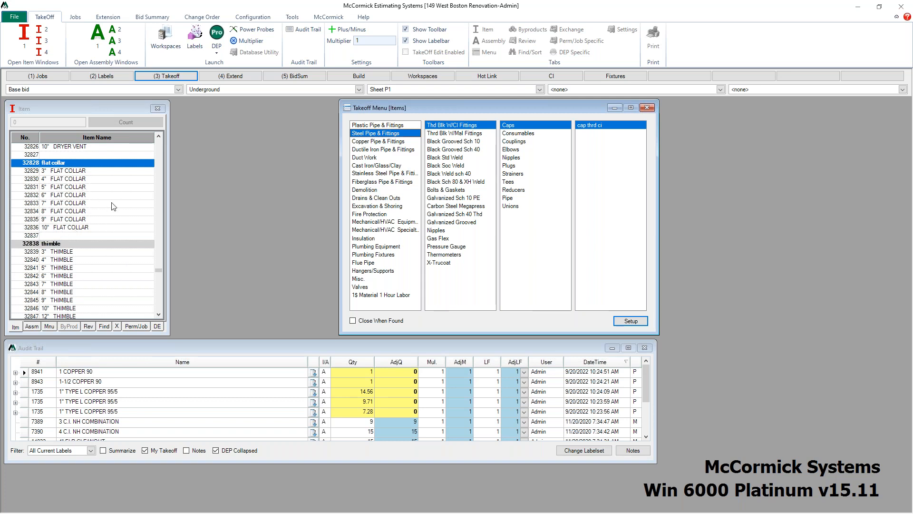
# Step: Switch to assemblies and browse Plumbing Fixtures Assembly down to the Lav's list
pyautogui.click(31, 326)
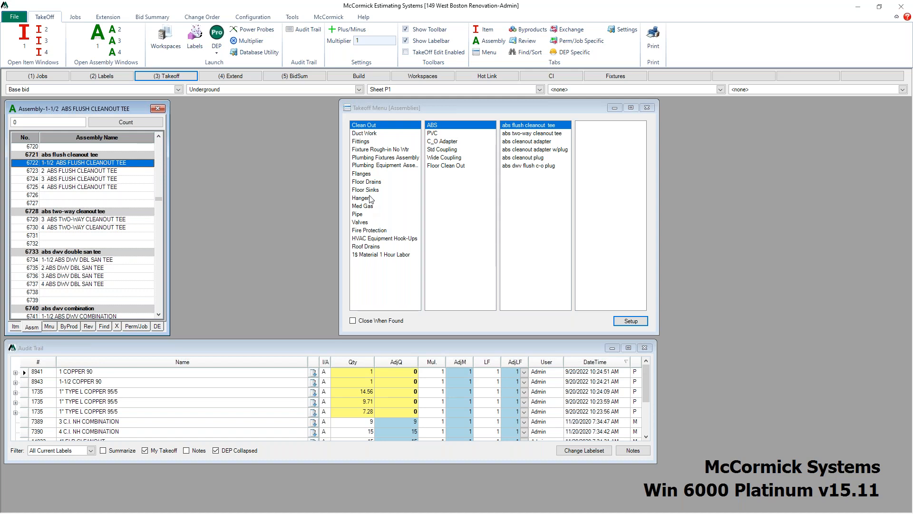
pyautogui.click(375, 159)
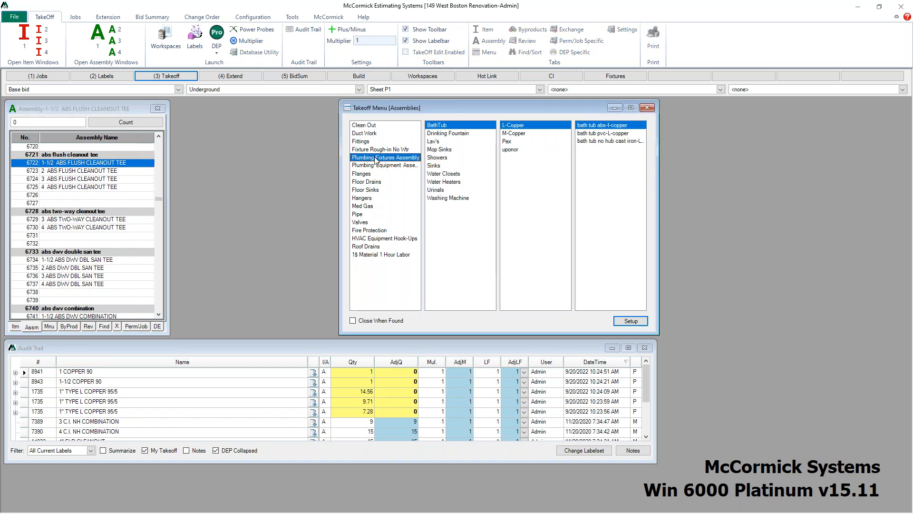
pyautogui.click(443, 141)
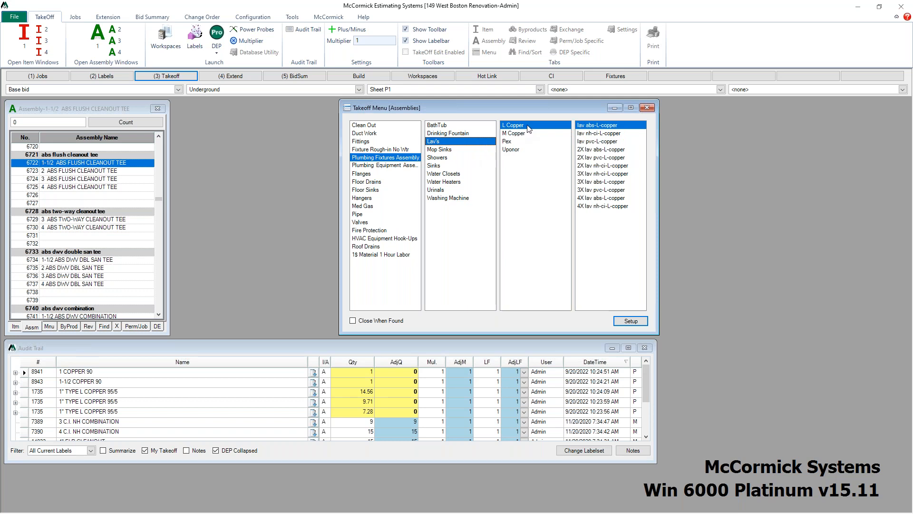
# Step: Set the label to Floor 1 and take off 2 WALL HUNG LAV ABS-L-COPPER assemblies from the lav abs-L-copper menu
pyautogui.click(602, 127)
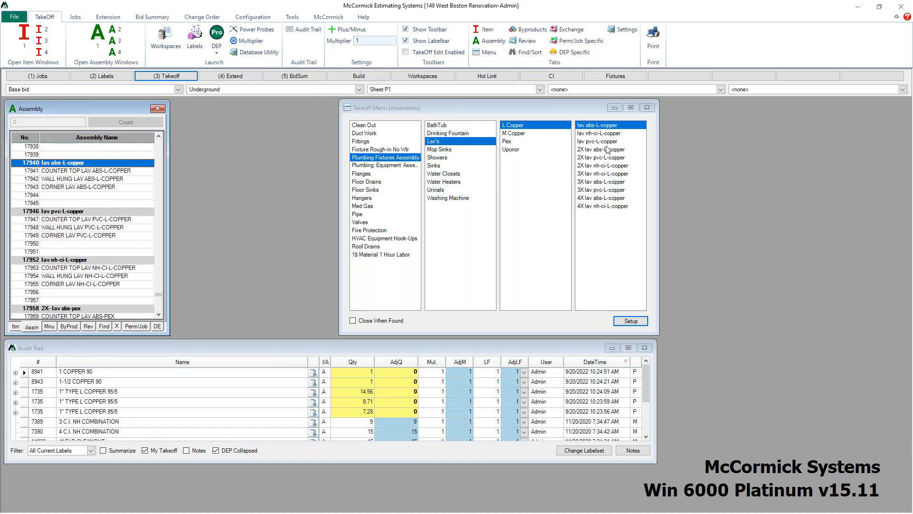
pyautogui.click(74, 181)
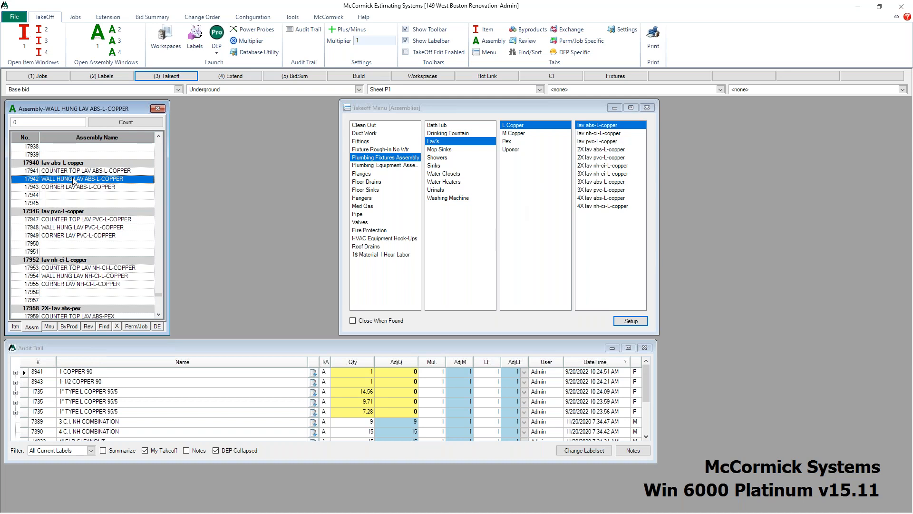
pyautogui.click(272, 89)
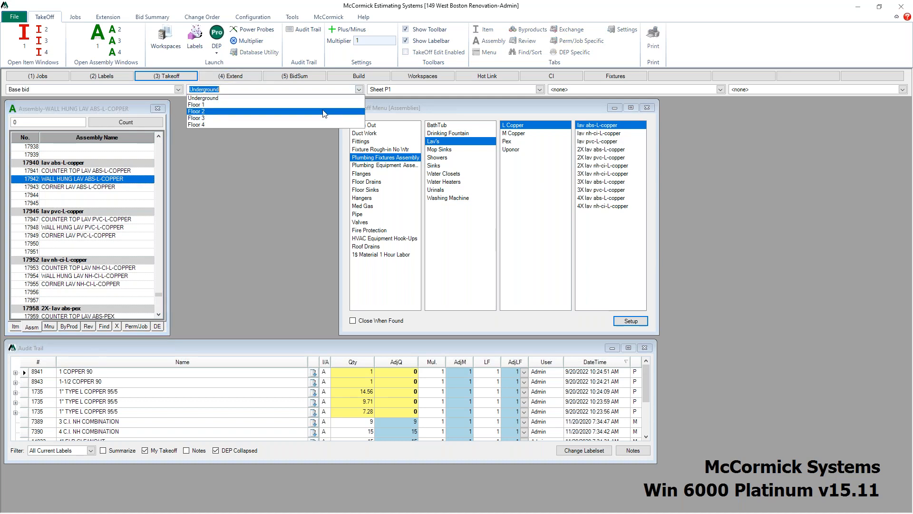
pyautogui.click(269, 104)
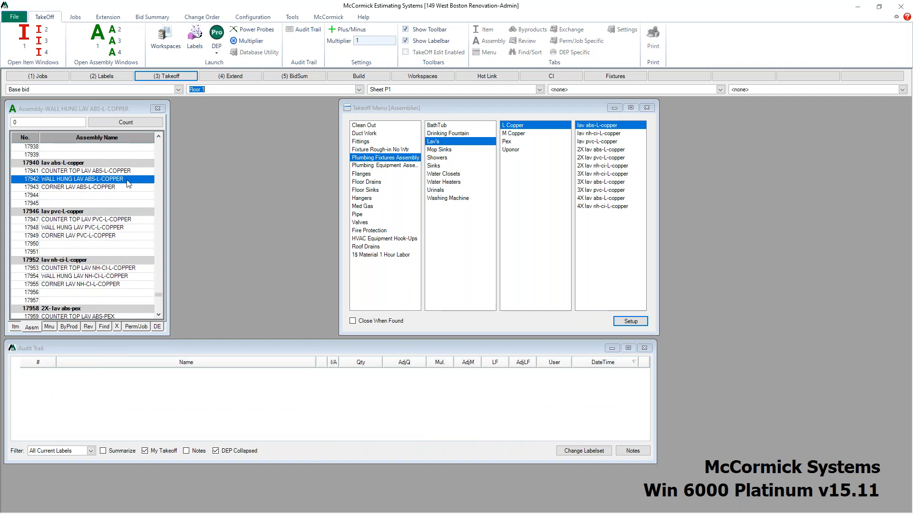
pyautogui.click(127, 181)
pyautogui.write('2')
pyautogui.press('Return')
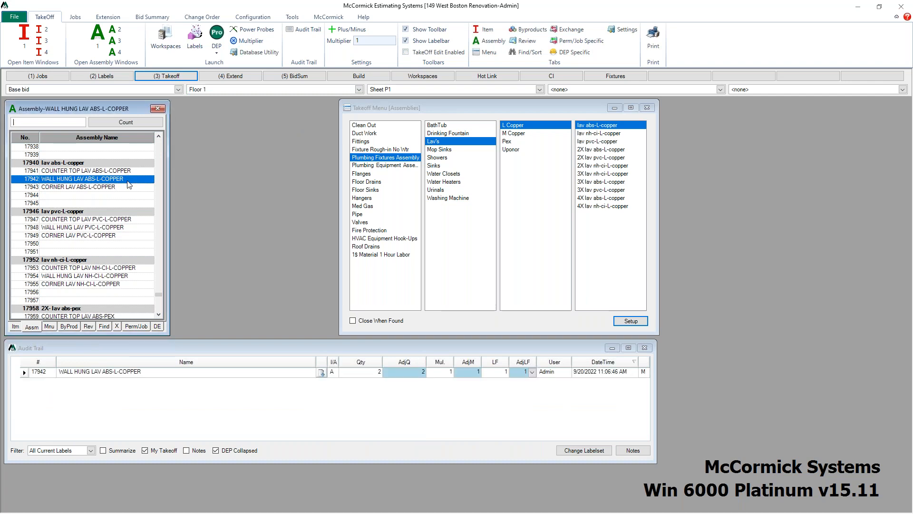
# Step: Display the byproducts of the wall hung lav assembly and reposition the Takeoff Menu and Audit Trail windows
pyautogui.click(70, 326)
pyautogui.moveTo(439, 109); pyautogui.dragTo(466, 109)
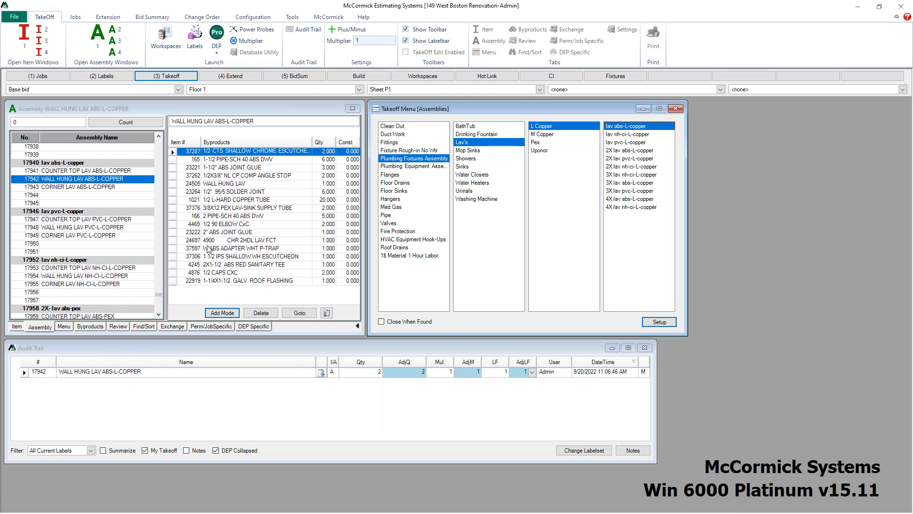
pyautogui.click(200, 116)
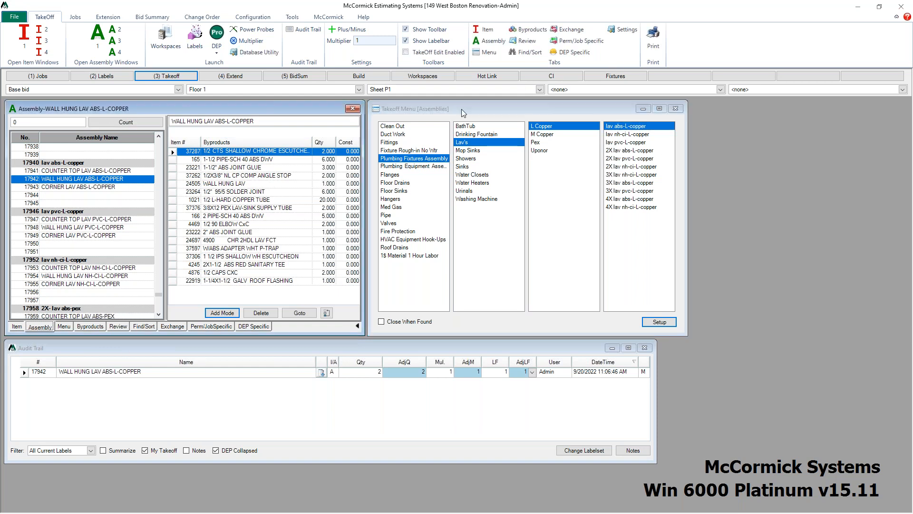
pyautogui.moveTo(487, 110)
pyautogui.mouseDown()
pyautogui.moveTo(510, 109)
pyautogui.moveTo(490, 109)
pyautogui.mouseUp()
pyautogui.moveTo(275, 348)
pyautogui.mouseDown()
pyautogui.moveTo(290, 355)
pyautogui.moveTo(278, 345)
pyautogui.mouseUp()
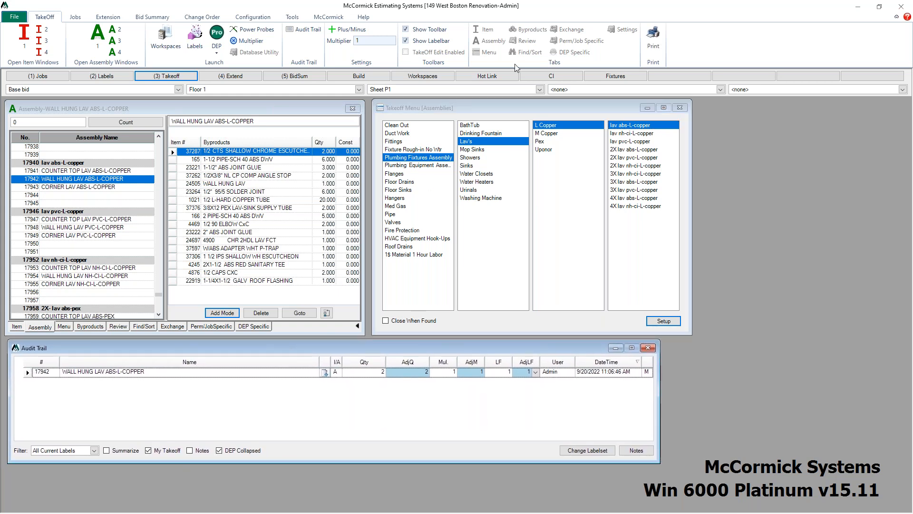
pyautogui.moveTo(484, 104); pyautogui.dragTo(482, 103)
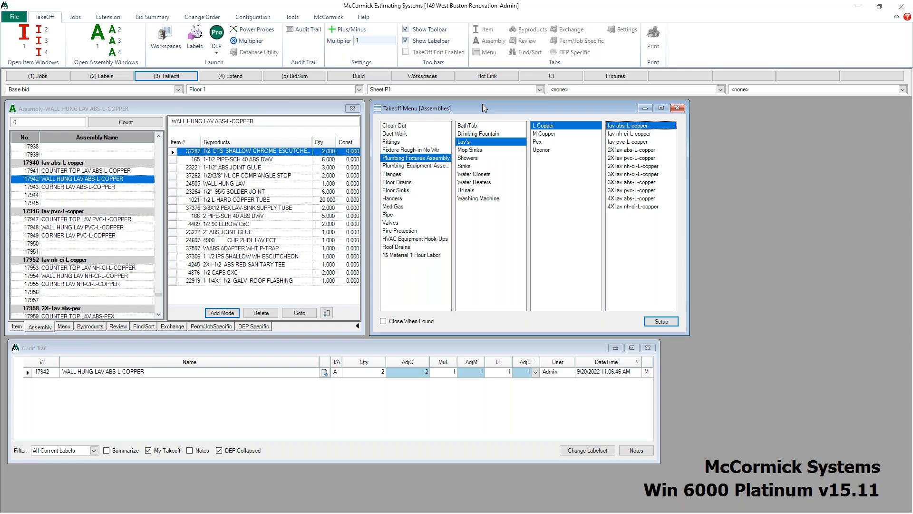
# Step: Open the Jobs and Labels screens, close them, and return to the Takeoff screen
pyautogui.click(50, 78)
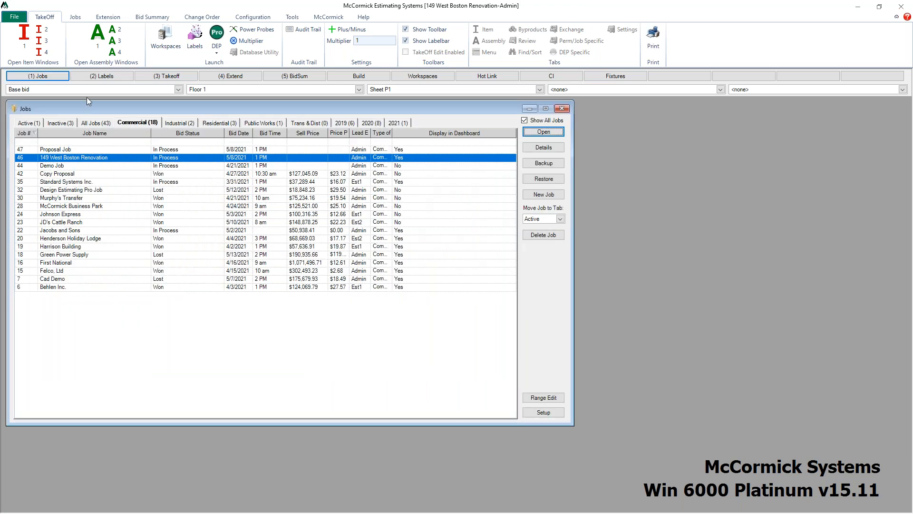
pyautogui.click(96, 77)
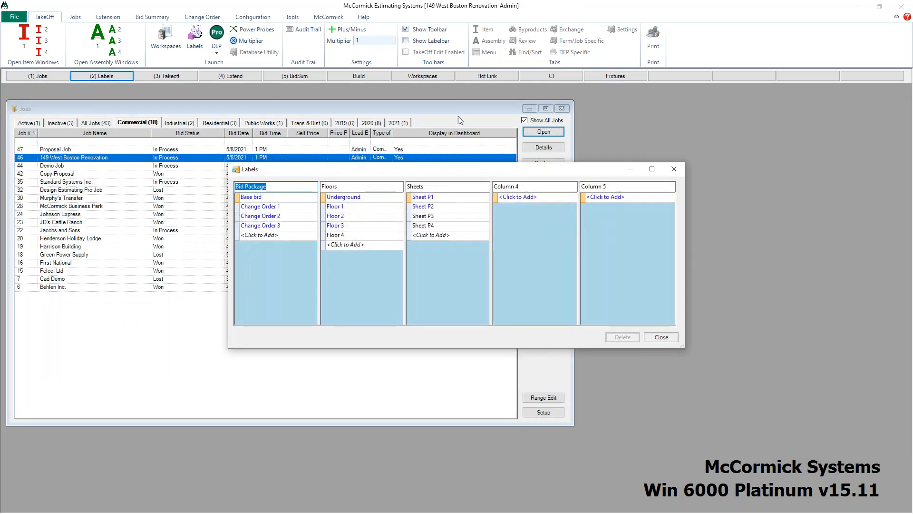
pyautogui.click(674, 170)
pyautogui.click(562, 108)
pyautogui.click(153, 77)
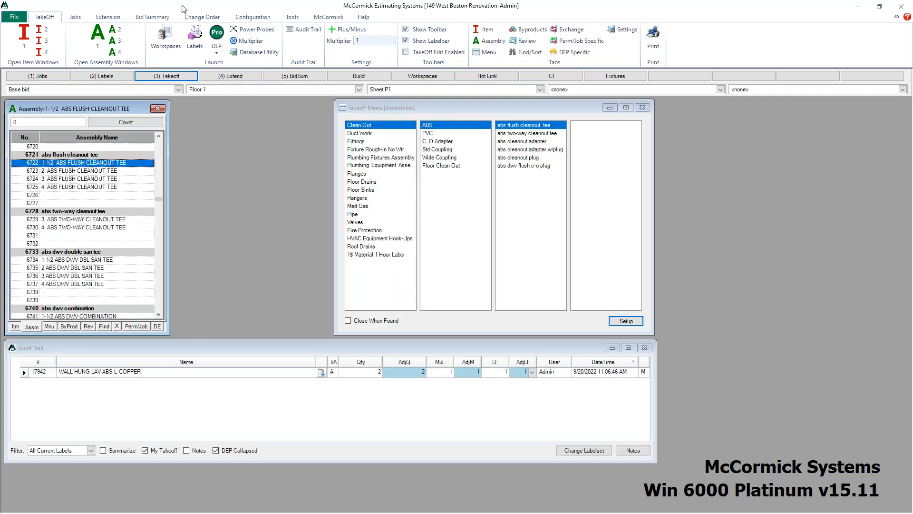
# Step: Launch Design Estimating Pro on sheet P-201-2, set the drawing scale to 1/8=1, and return to the estimating window
pyautogui.click(217, 34)
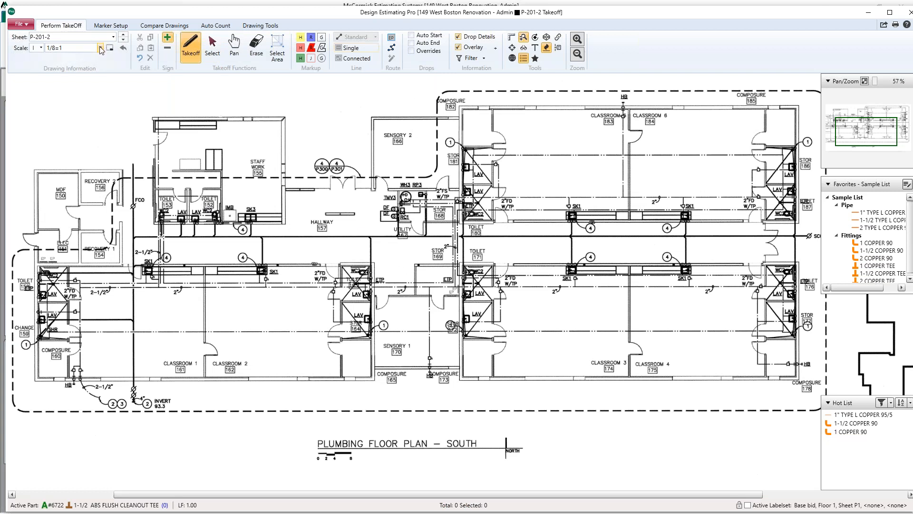
pyautogui.click(100, 48)
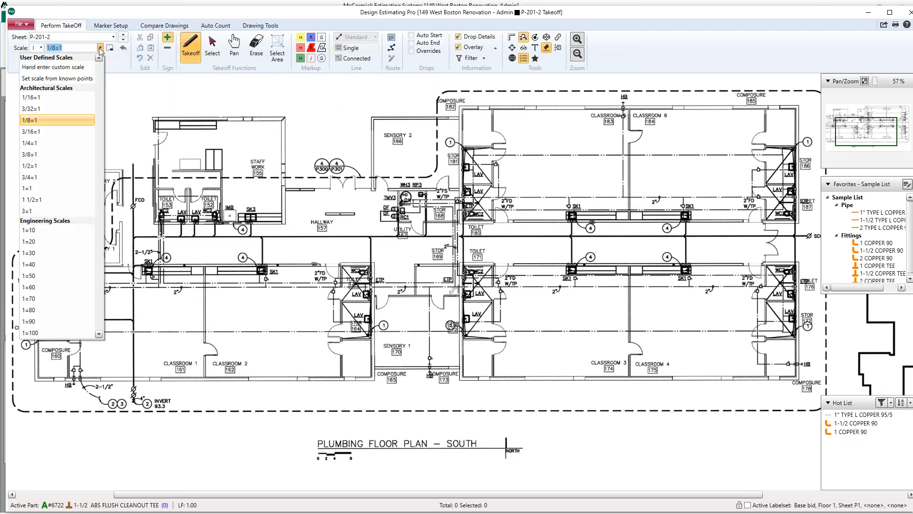
pyautogui.click(63, 122)
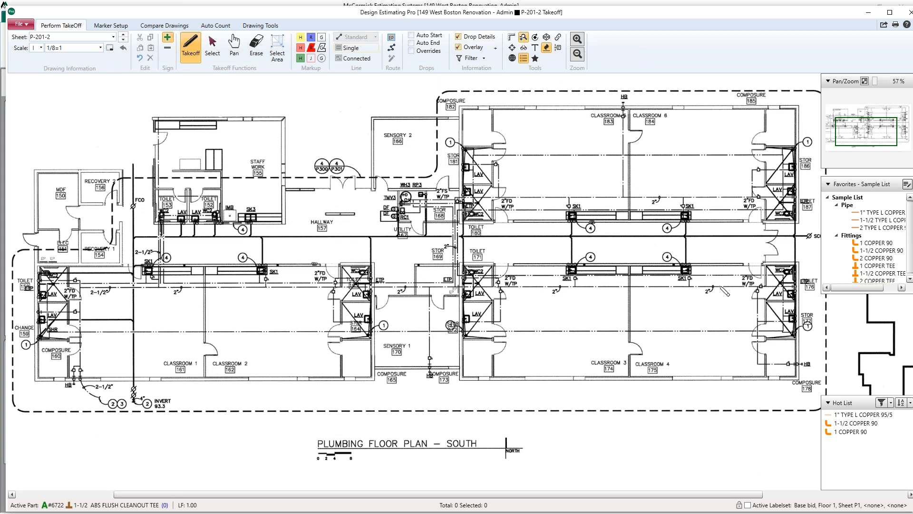
pyautogui.moveTo(599, 12)
pyautogui.mouseDown()
pyautogui.moveTo(911, 22)
pyautogui.moveTo(805, 22)
pyautogui.moveTo(825, 29)
pyautogui.moveTo(809, 1)
pyautogui.moveTo(823, 19)
pyautogui.moveTo(581, 6)
pyautogui.mouseUp()
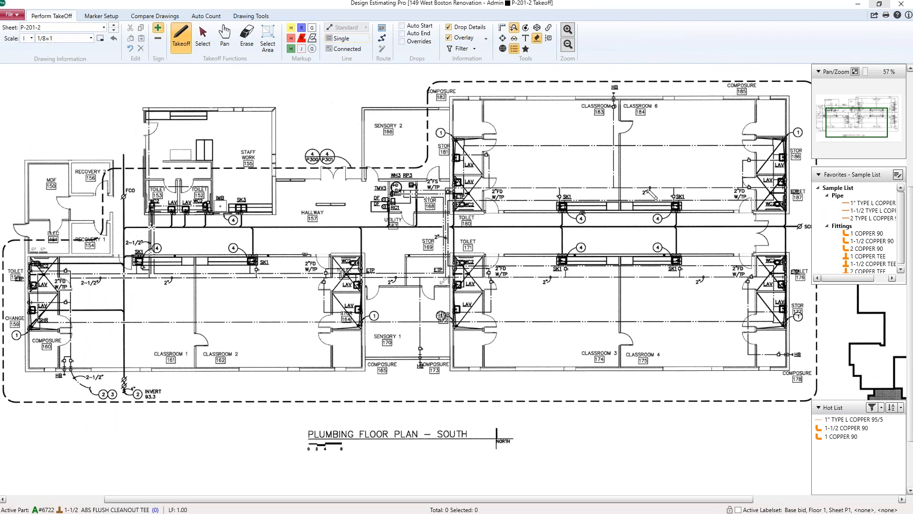
pyautogui.click(862, 5)
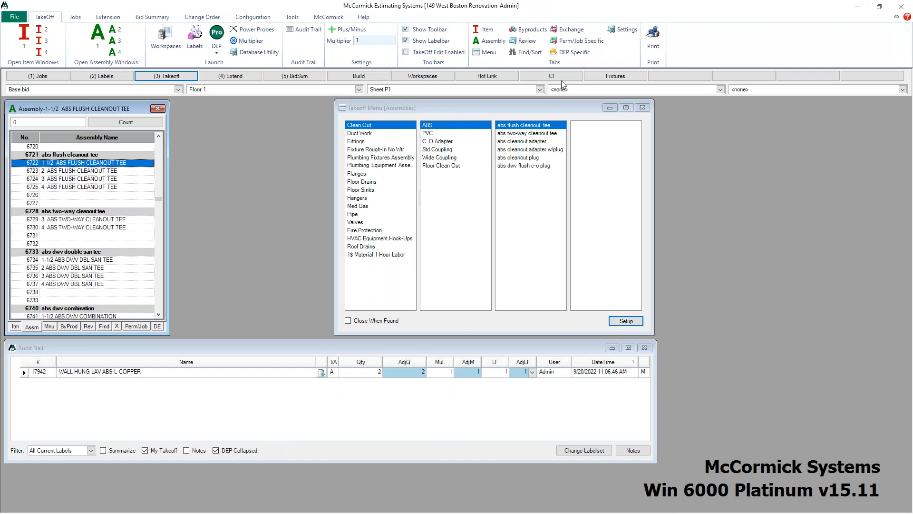
# Step: Open the CI workspace and view the byproducts of the 4 C.I. NO HUB REG COUPLING assembly
pyautogui.click(565, 78)
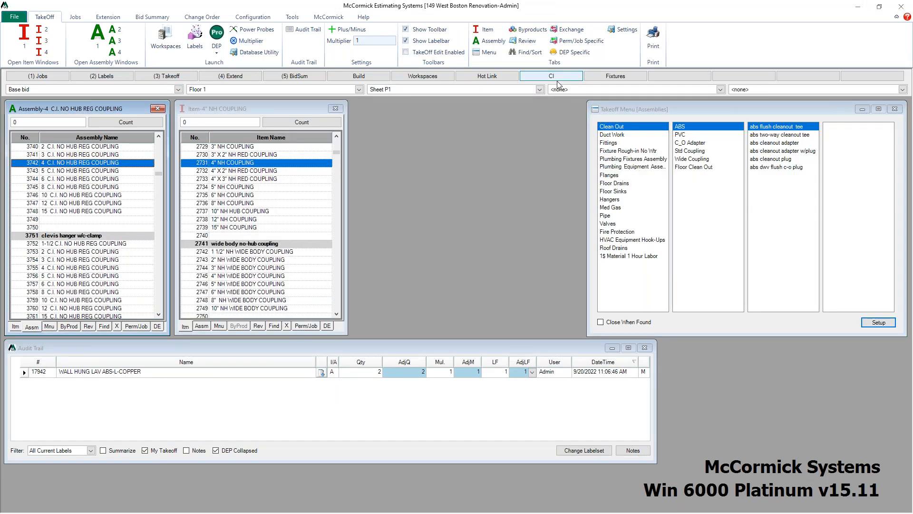
pyautogui.click(525, 78)
pyautogui.click(69, 327)
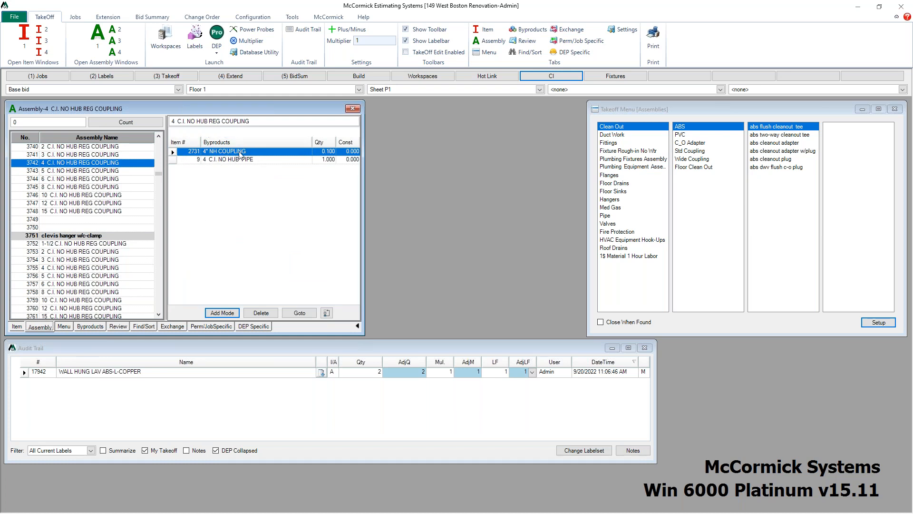
pyautogui.click(39, 327)
# Step: In Design Estimating Pro, trace a 4 C.I. NO HUB REG COUPLING main about 134 long along the hallway and west side
pyautogui.click(216, 35)
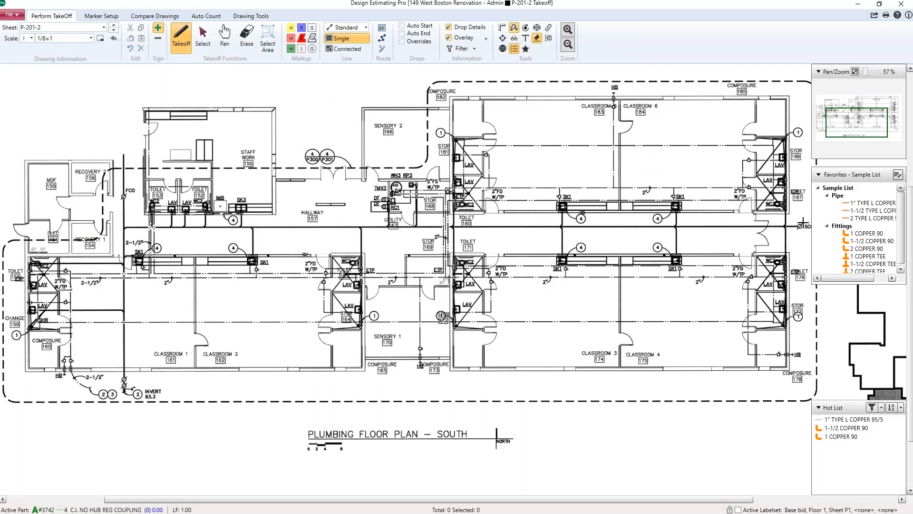
pyautogui.click(803, 228)
pyautogui.click(125, 232)
pyautogui.click(124, 379)
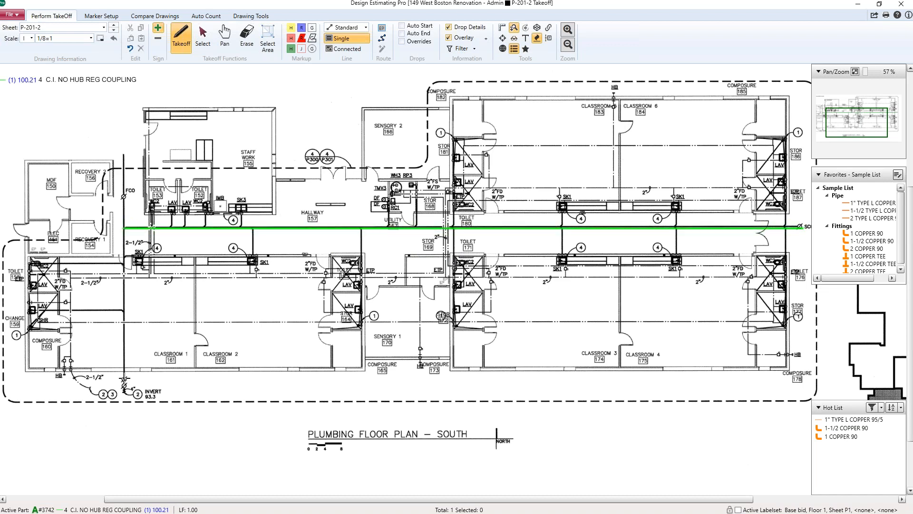
pyautogui.click(124, 174)
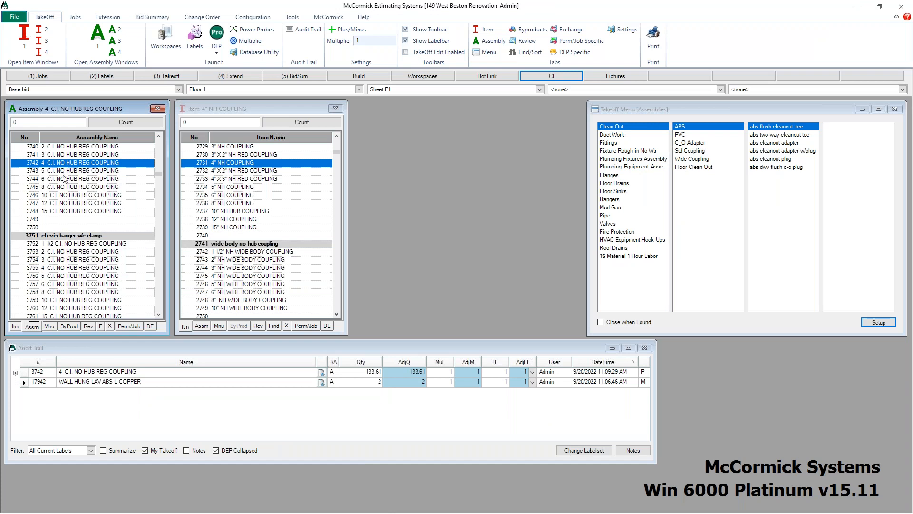
# Step: Select the 3 C.I. NO HUB REG COUPLING assembly and draw 3-inch branch runs off the main, about 27 in total
pyautogui.click(70, 154)
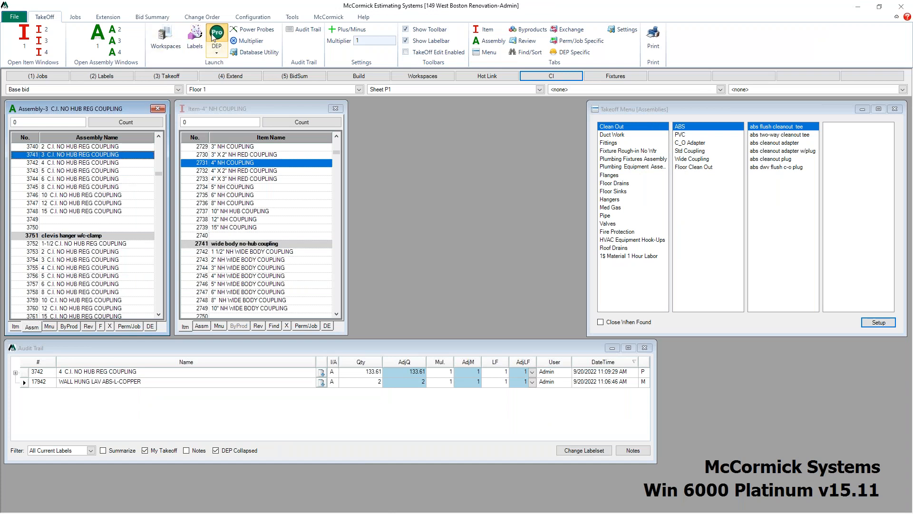
pyautogui.click(237, 55)
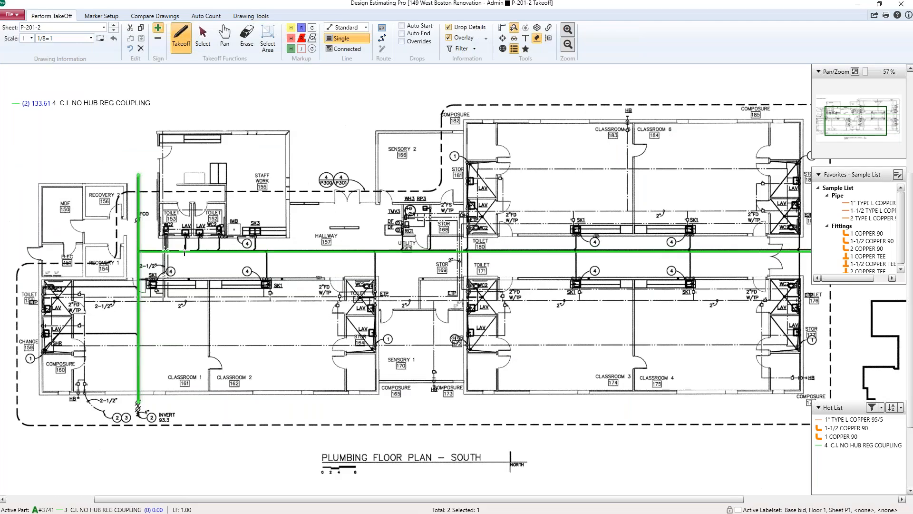
pyautogui.moveTo(185, 250)
pyautogui.mouseDown()
pyautogui.moveTo(186, 234)
pyautogui.moveTo(202, 226)
pyautogui.moveTo(200, 233)
pyautogui.moveTo(262, 227)
pyautogui.moveTo(255, 233)
pyautogui.mouseUp()
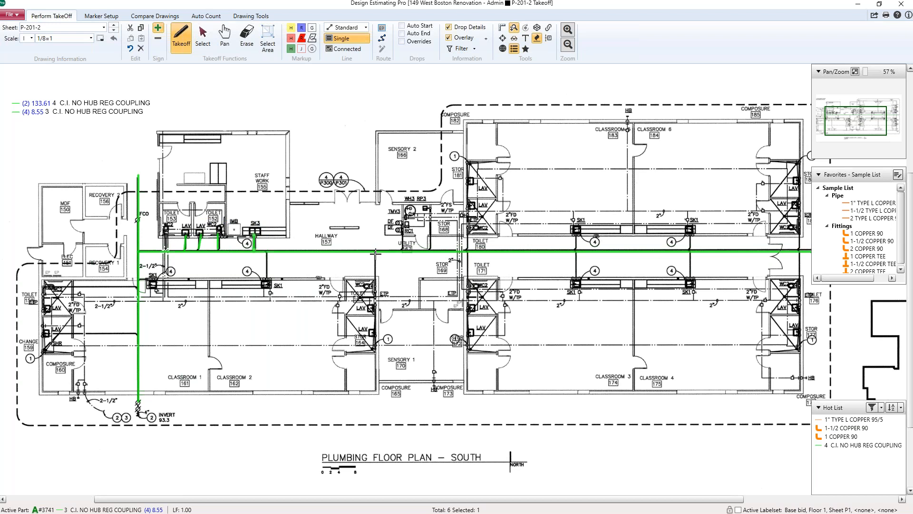
pyautogui.moveTo(375, 252)
pyautogui.mouseDown()
pyautogui.moveTo(381, 345)
pyautogui.moveTo(376, 338)
pyautogui.mouseUp()
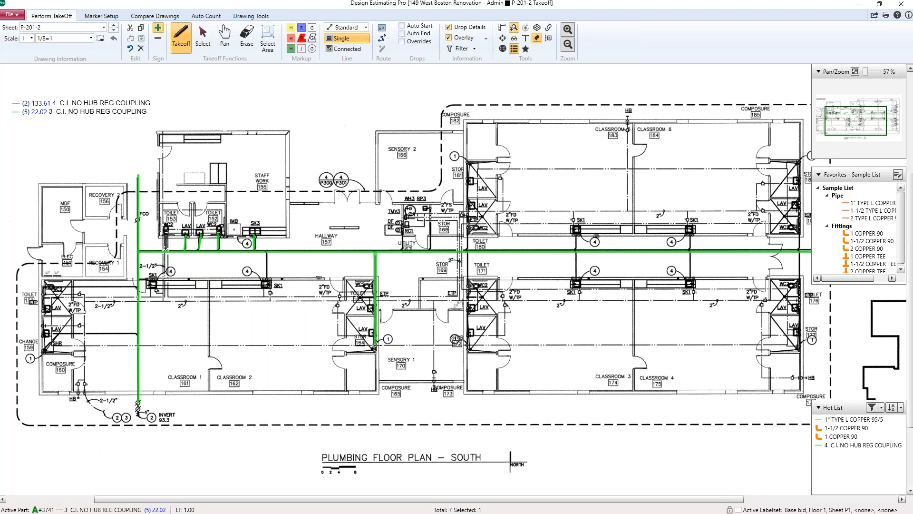
pyautogui.click(376, 349)
pyautogui.moveTo(269, 254); pyautogui.dragTo(268, 281)
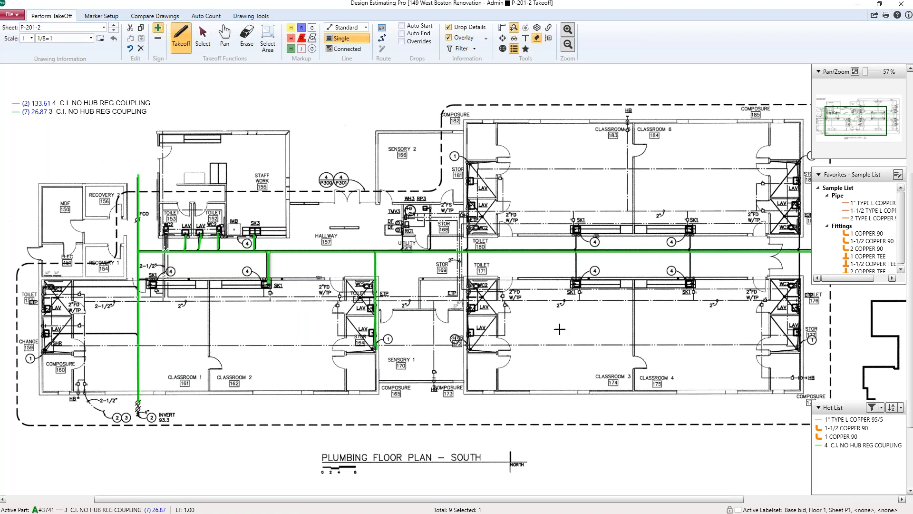
# Step: Pick 1" TYPE L COPPER 95/5 from the favorites and draw a copper run about 56 long down and along the hallway
pyautogui.click(876, 205)
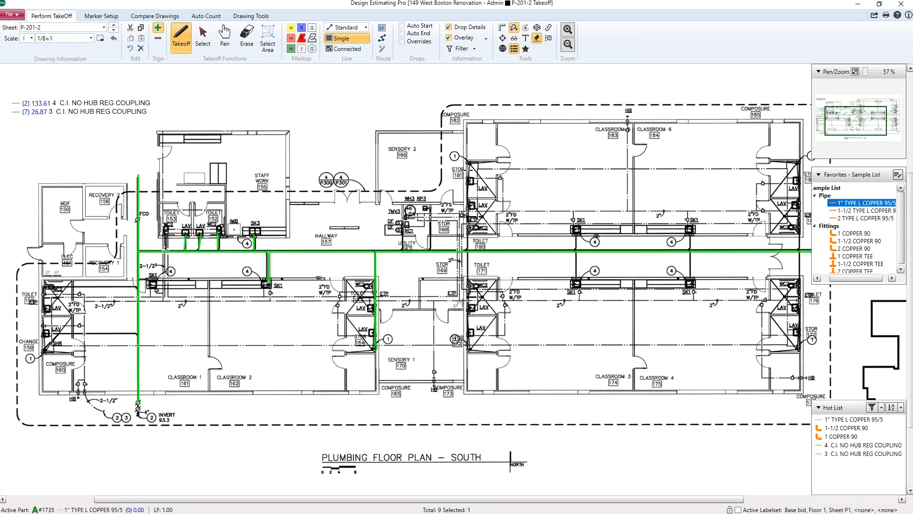
pyautogui.click(468, 164)
pyautogui.click(466, 246)
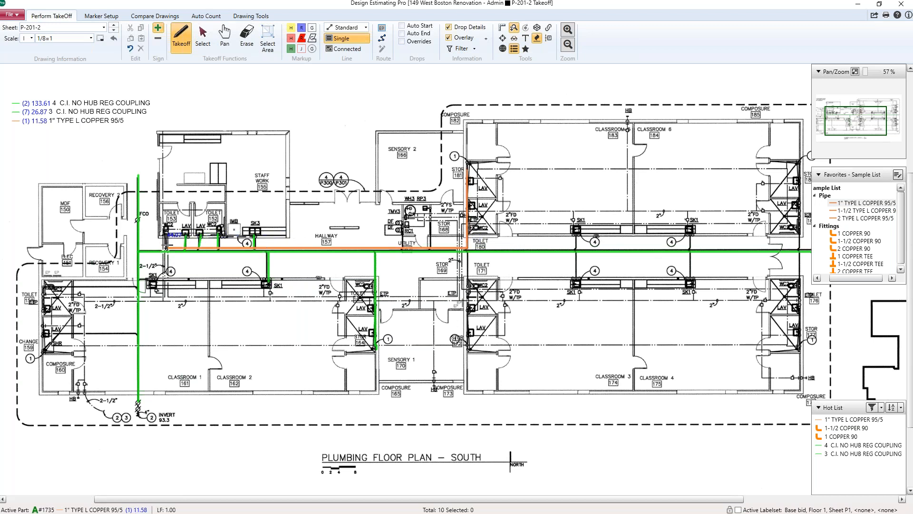
pyautogui.click(165, 246)
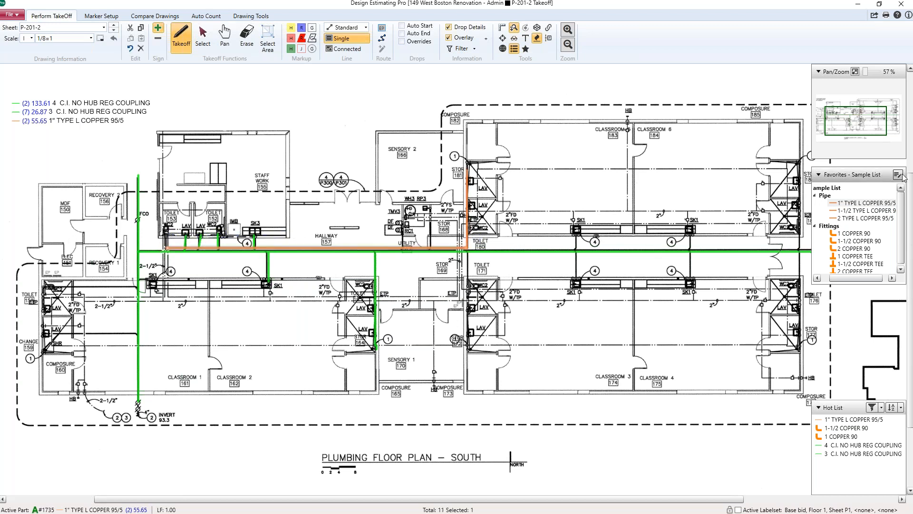
# Step: Place a 1 COPPER 90 fitting at the corner of the copper run and flip it horizontally
pyautogui.click(849, 234)
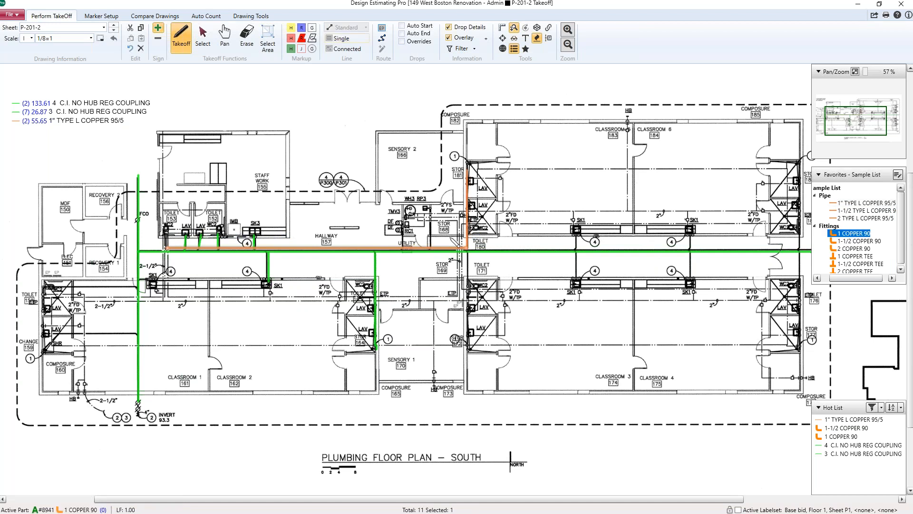
pyautogui.click(476, 249)
pyautogui.rightClick(474, 250)
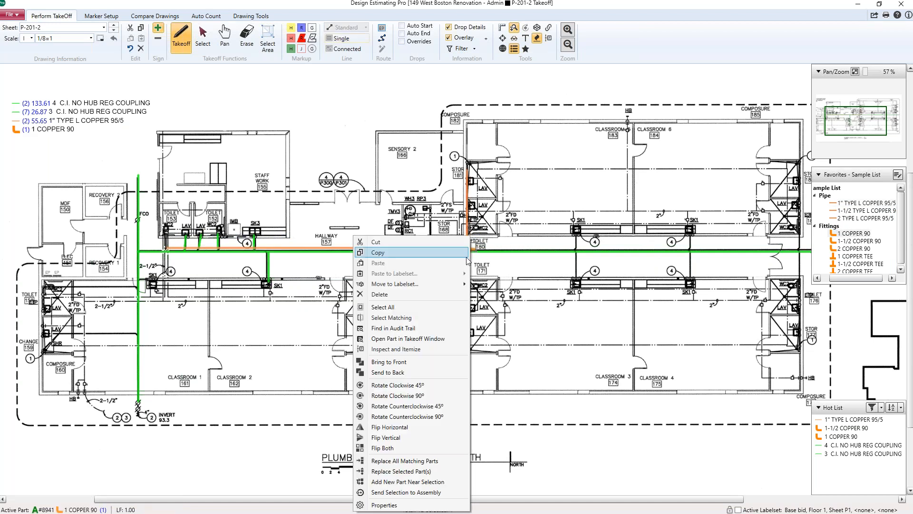
pyautogui.click(413, 427)
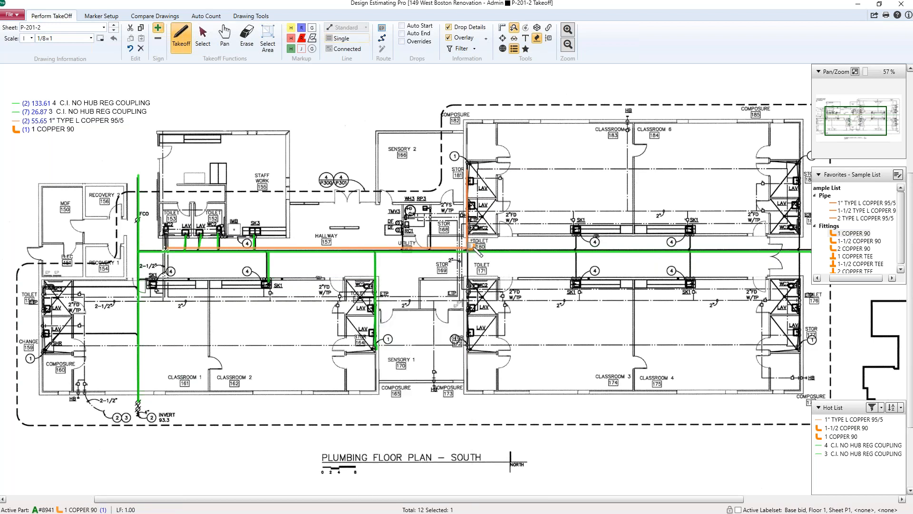
pyautogui.press('Escape')
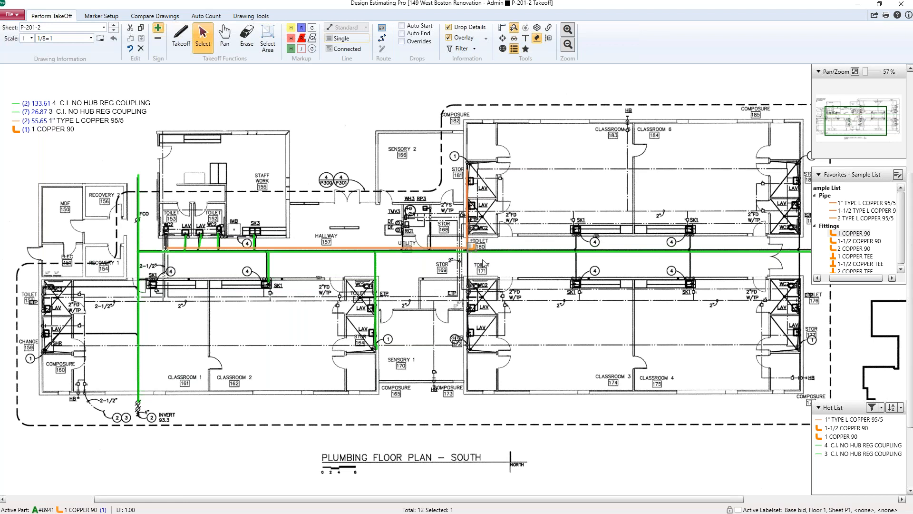
# Step: Open the 1 COPPER 90 fitting's assembly properties and review its shape style and colour options before closing it
pyautogui.scroll(3, 486, 262)
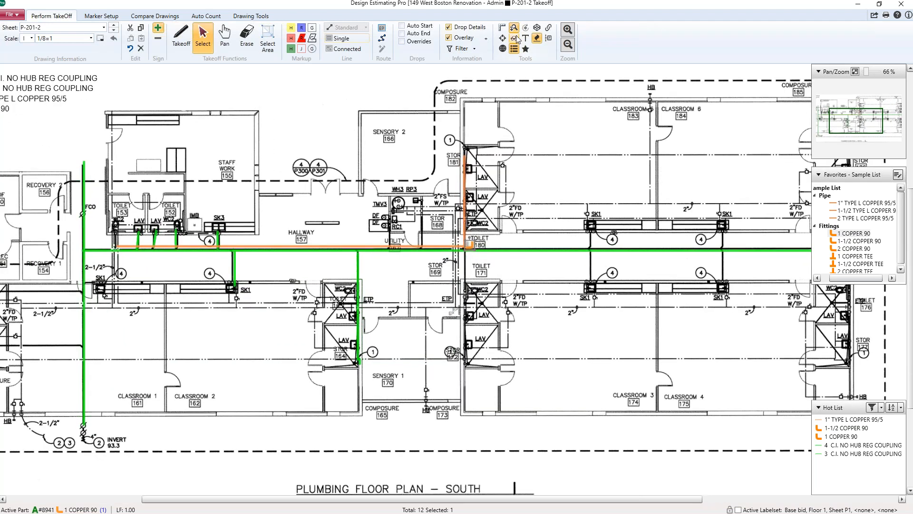
pyautogui.moveTo(472, 247)
pyautogui.scroll(-2, 535, 308)
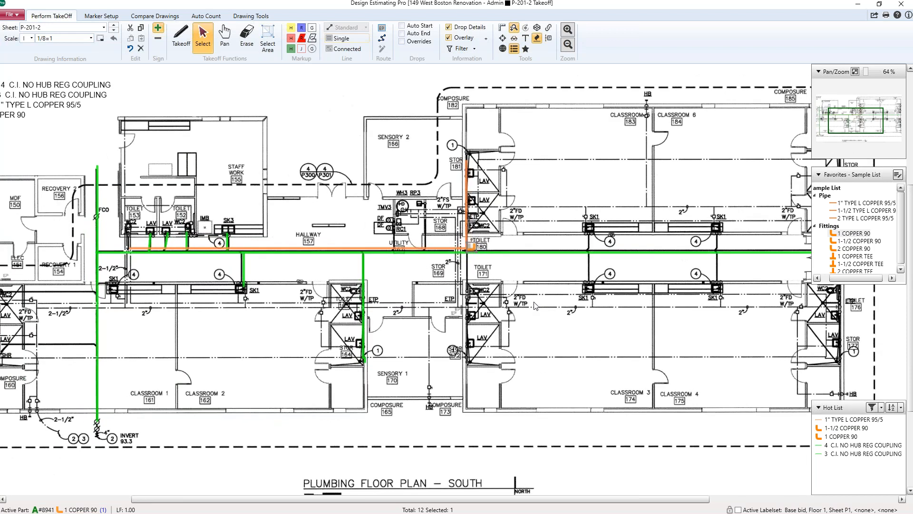
pyautogui.scroll(-2, 535, 305)
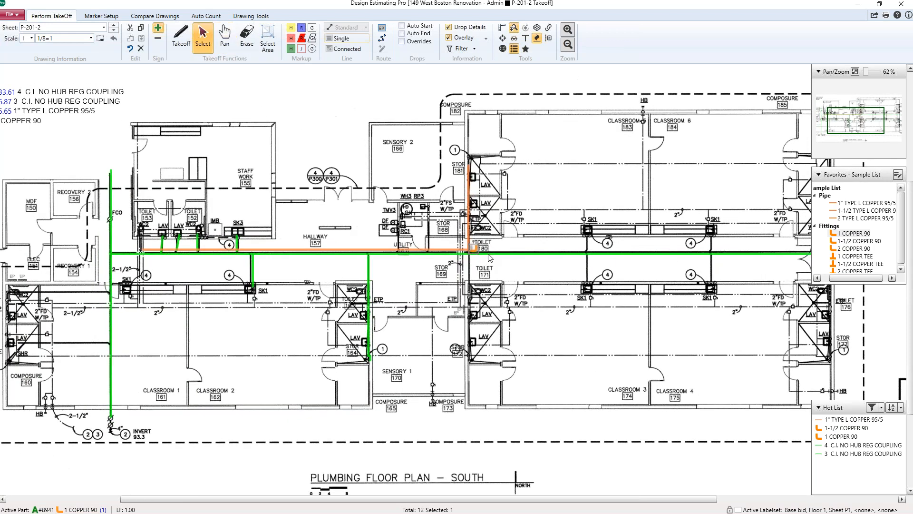
pyautogui.doubleClick(475, 252)
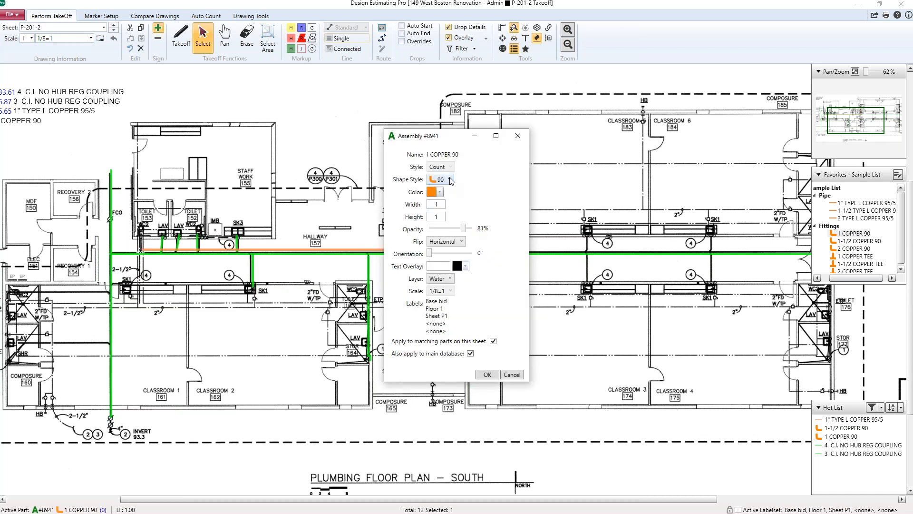
pyautogui.click(449, 179)
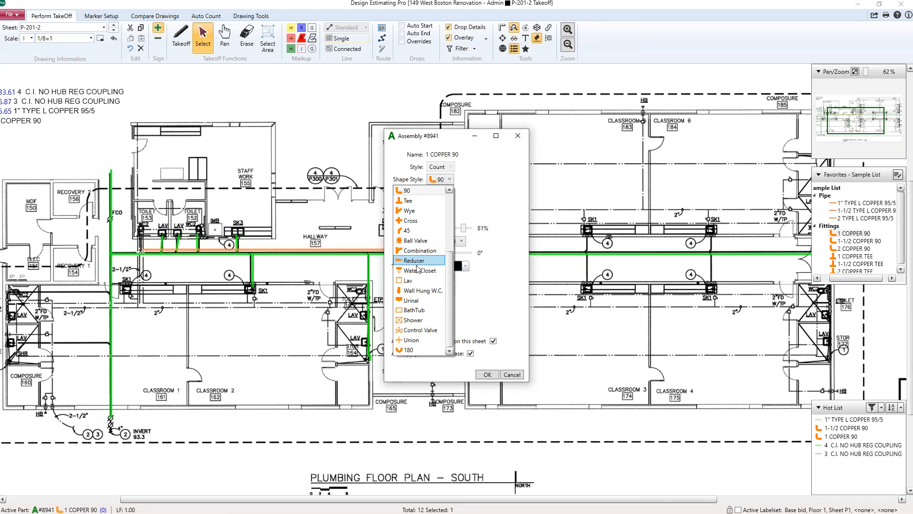
pyautogui.scroll(4, 416, 284)
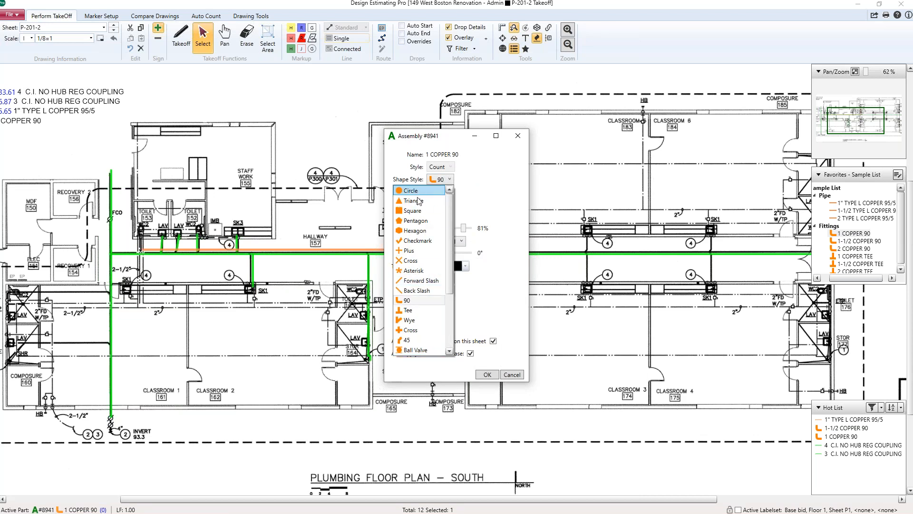
pyautogui.click(450, 181)
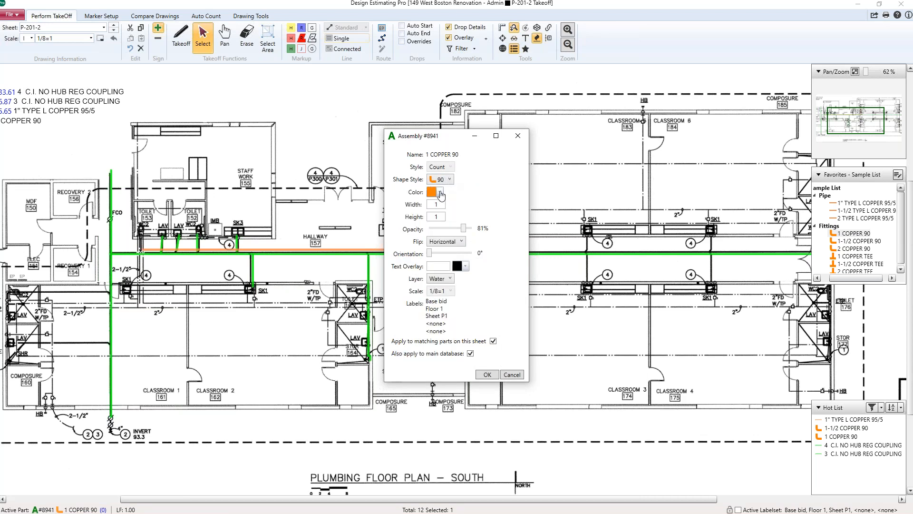
pyautogui.click(439, 192)
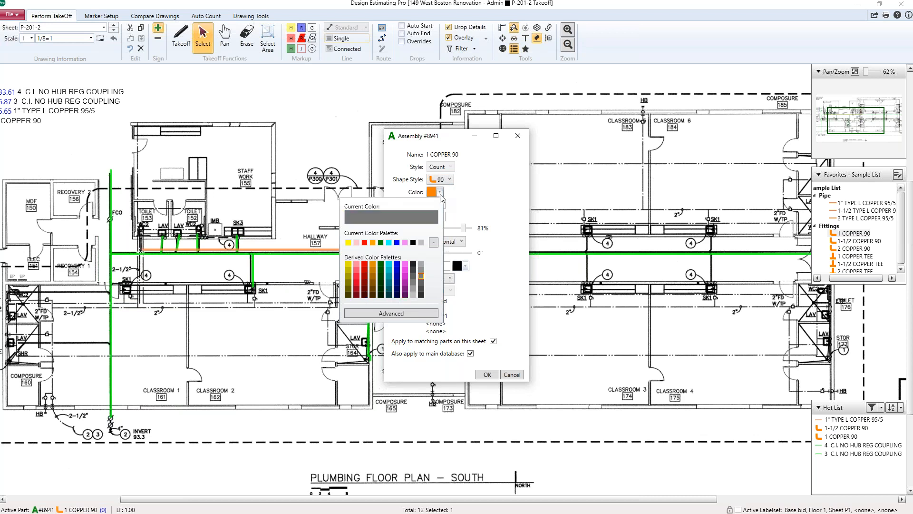
pyautogui.click(520, 142)
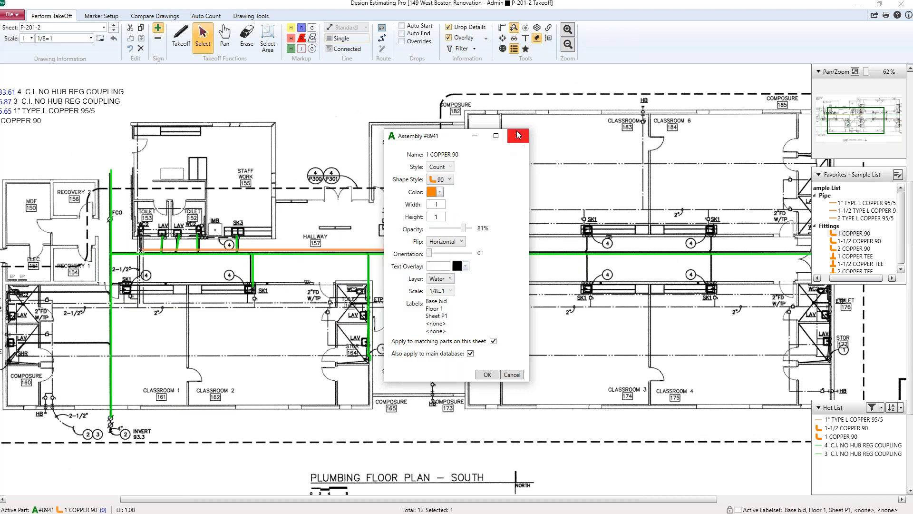
pyautogui.click(521, 141)
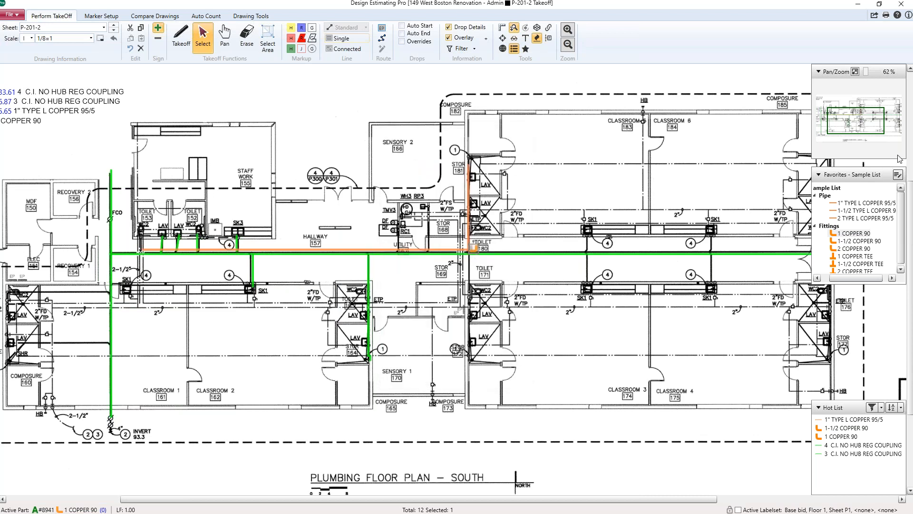
# Step: Pick 1" TYPE L COPPER 95/5 and draw a copper run about 34 long along the north classroom corridor to the riser
pyautogui.click(865, 203)
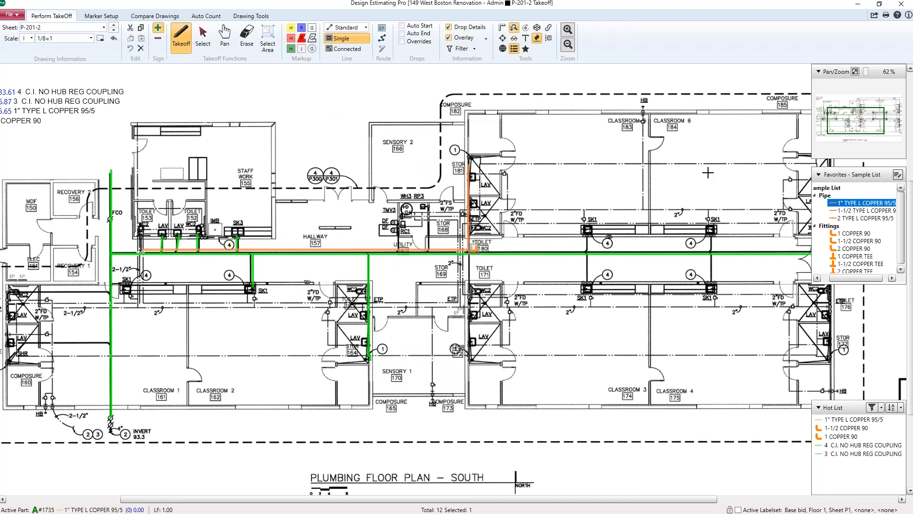
pyautogui.click(757, 201)
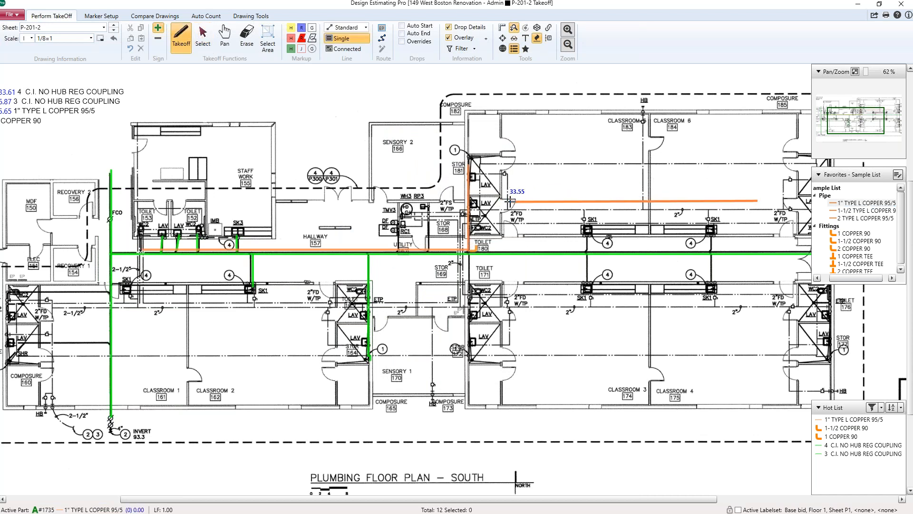
pyautogui.click(509, 201)
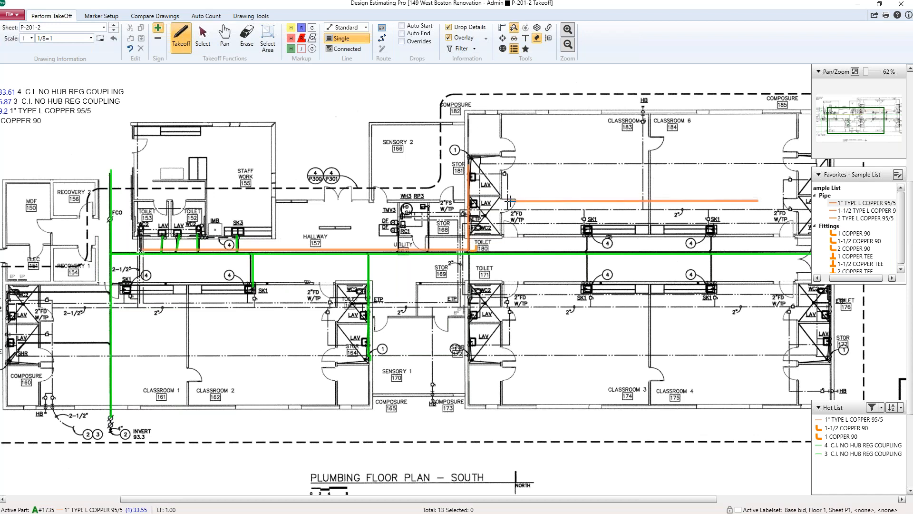
pyautogui.click(510, 201)
# Step: Place a 1 COPPER TEE at the east end of that run and continue a short 1" copper run about 4.6 long
pyautogui.click(845, 257)
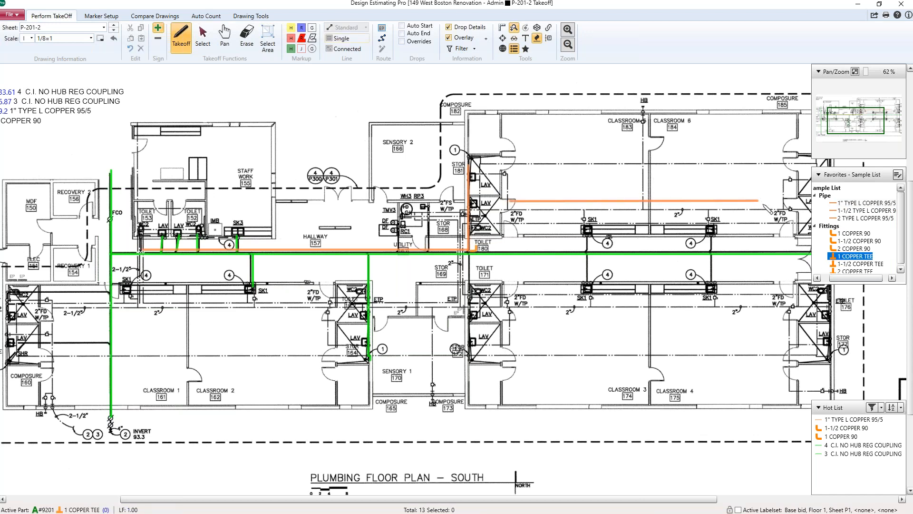
pyautogui.click(762, 200)
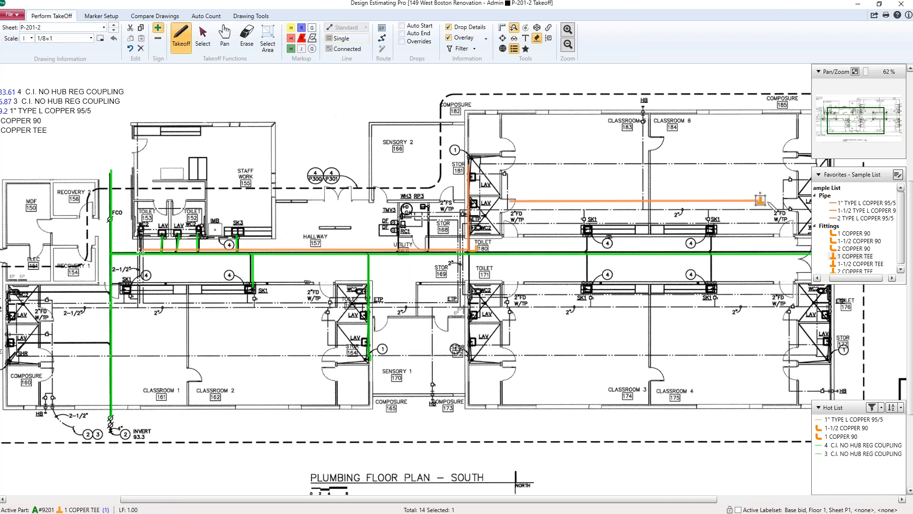
pyautogui.click(857, 204)
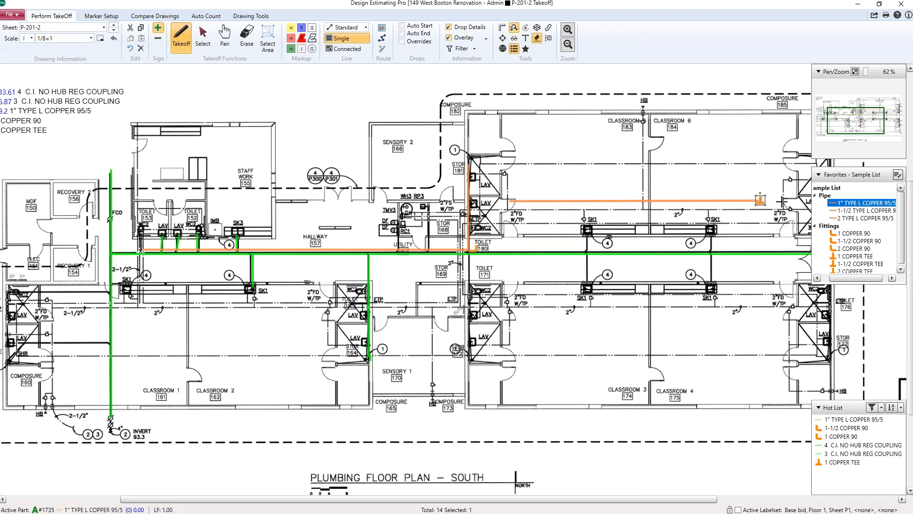
pyautogui.click(769, 201)
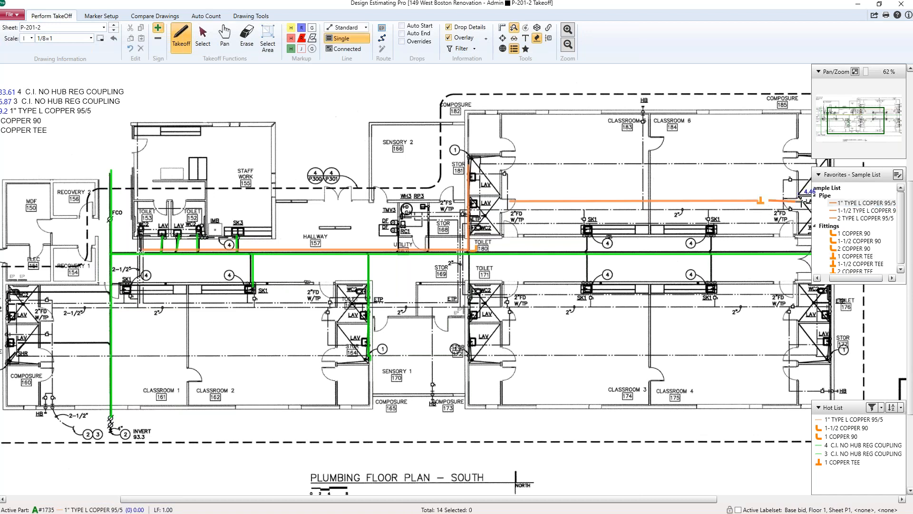
pyautogui.click(804, 202)
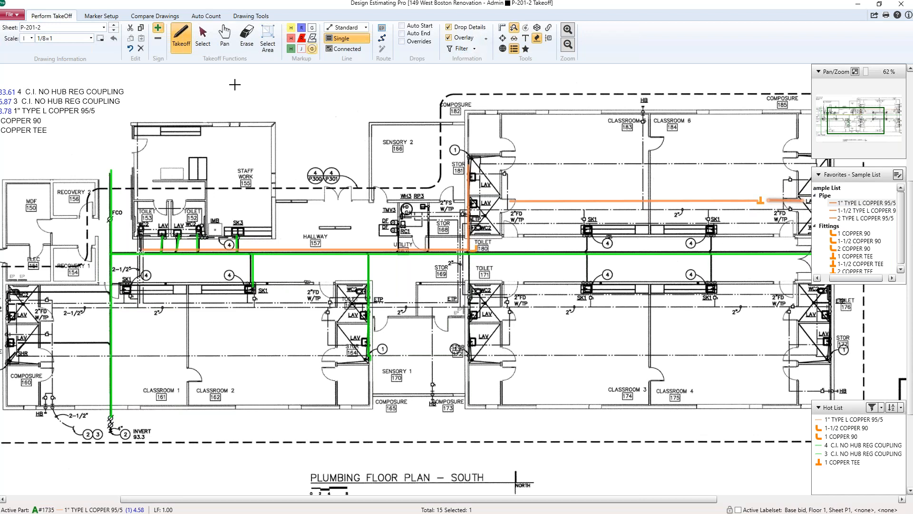
# Step: Turn on Display Distance on Length Takeoff in the display preferences
pyautogui.click(21, 15)
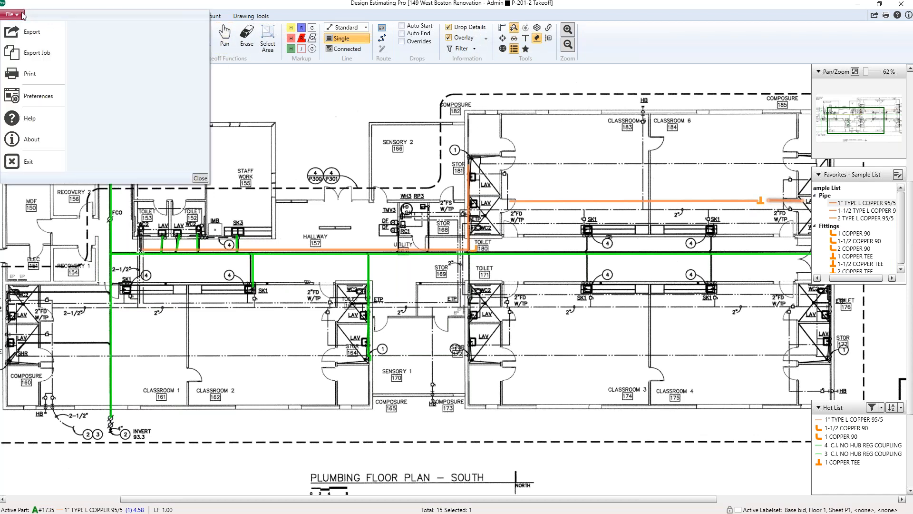
pyautogui.click(38, 97)
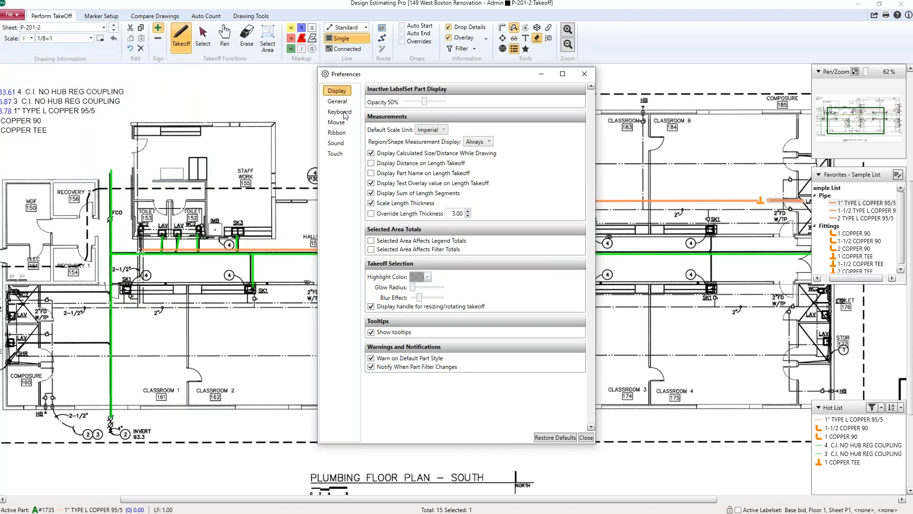
pyautogui.click(371, 163)
pyautogui.click(586, 438)
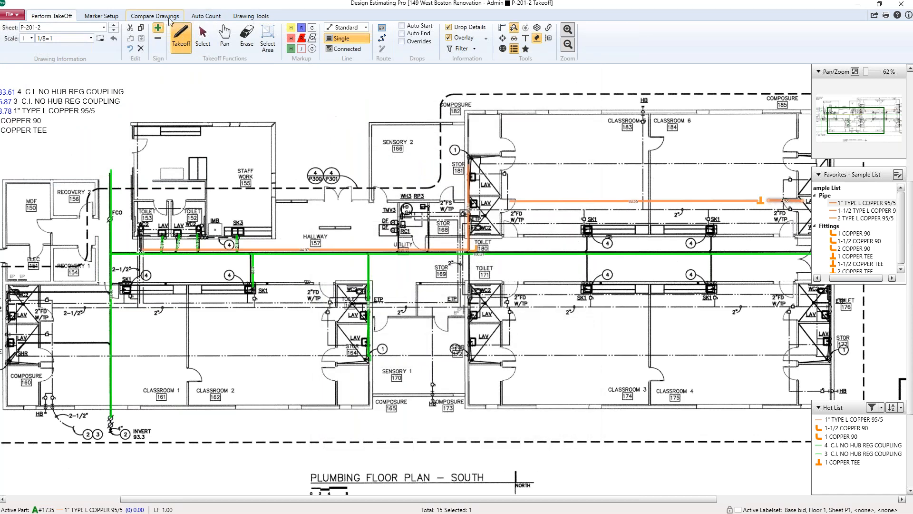
# Step: Draw a red markup line vertically through the staff work room down to the staff toilets
pyautogui.click(255, 16)
pyautogui.click(148, 35)
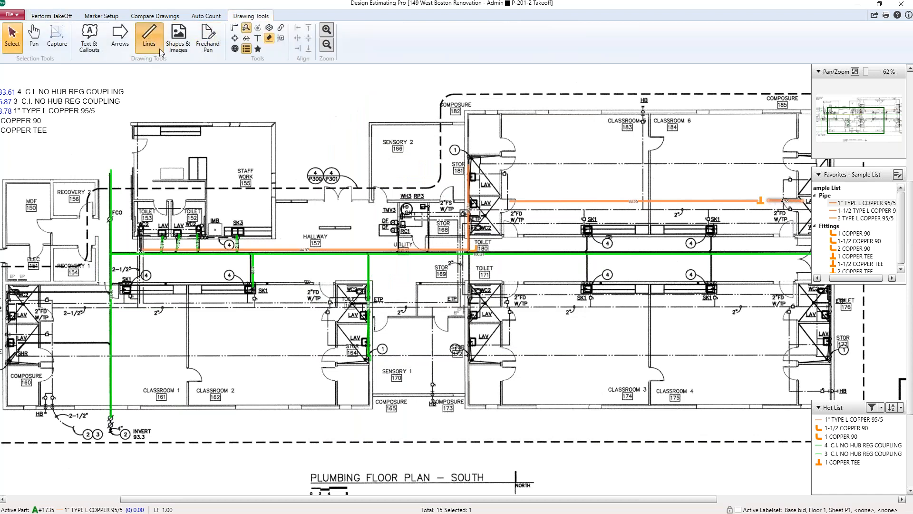
pyautogui.click(318, 37)
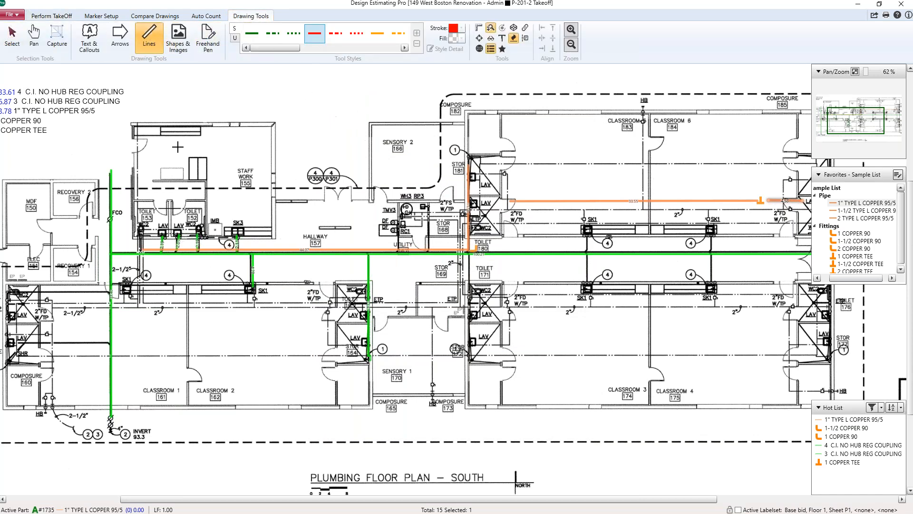
pyautogui.click(197, 122)
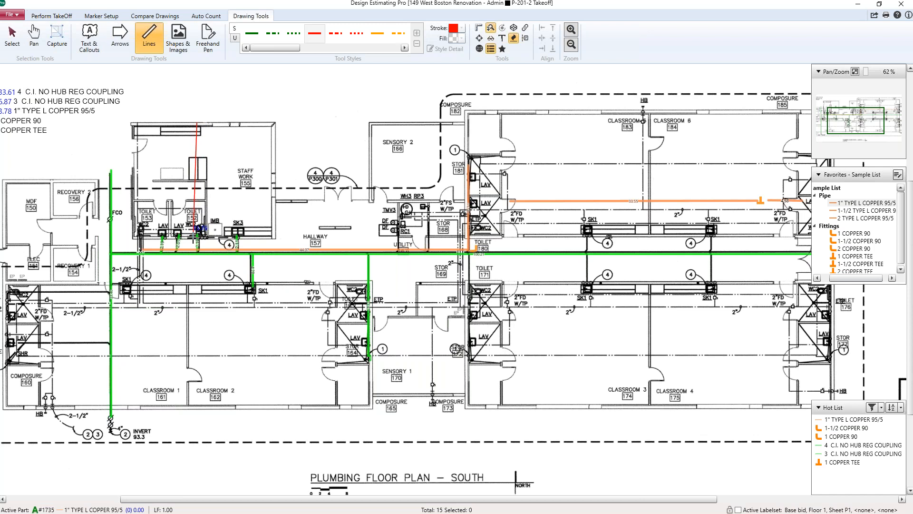
pyautogui.click(199, 228)
# Step: Switch to McCormick Estimating, select the WALL HUNG LAV ABS-L-COPPER fixture assembly and review its byproducts
pyautogui.scroll(1, 193, 179)
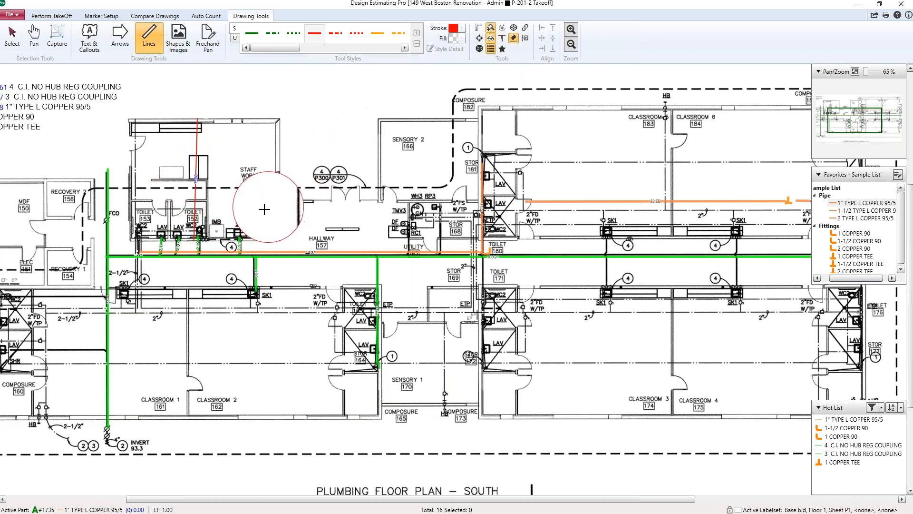
pyautogui.click(492, 42)
pyautogui.scroll(-2, 582, 211)
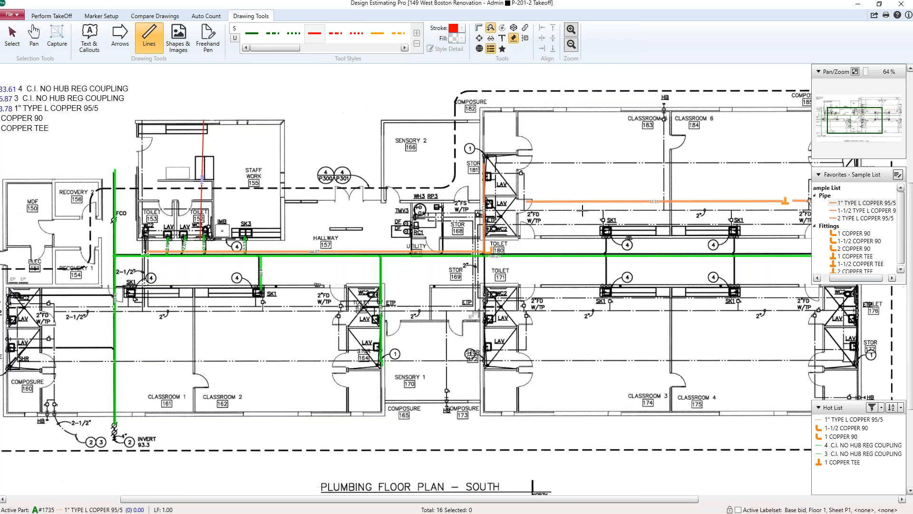
pyautogui.scroll(-2, 582, 210)
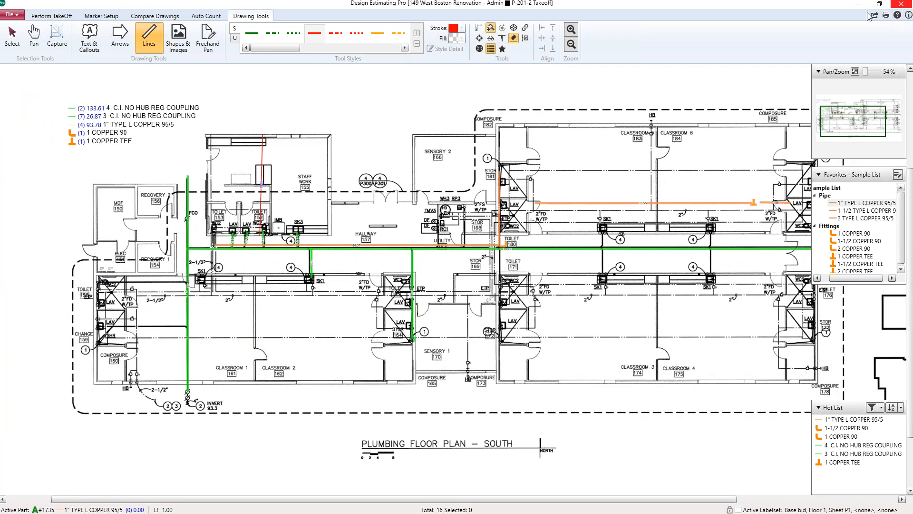
pyautogui.click(865, 4)
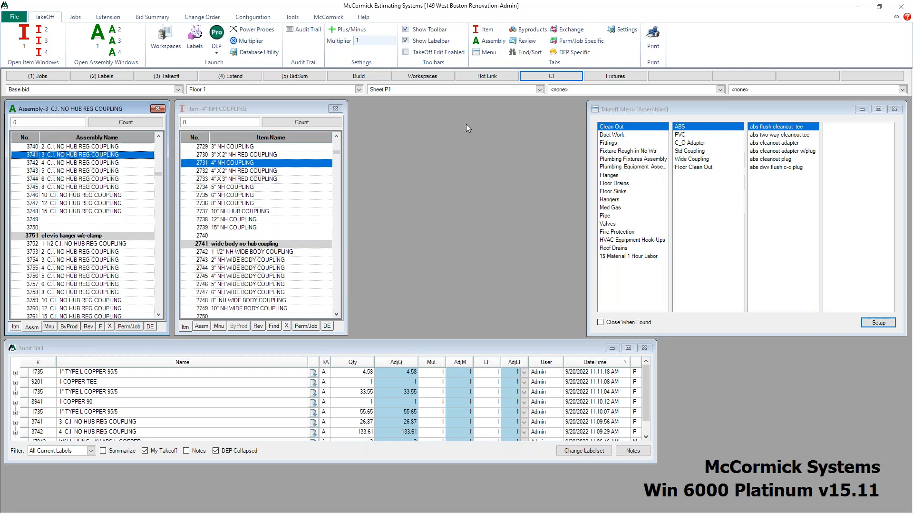
pyautogui.click(635, 77)
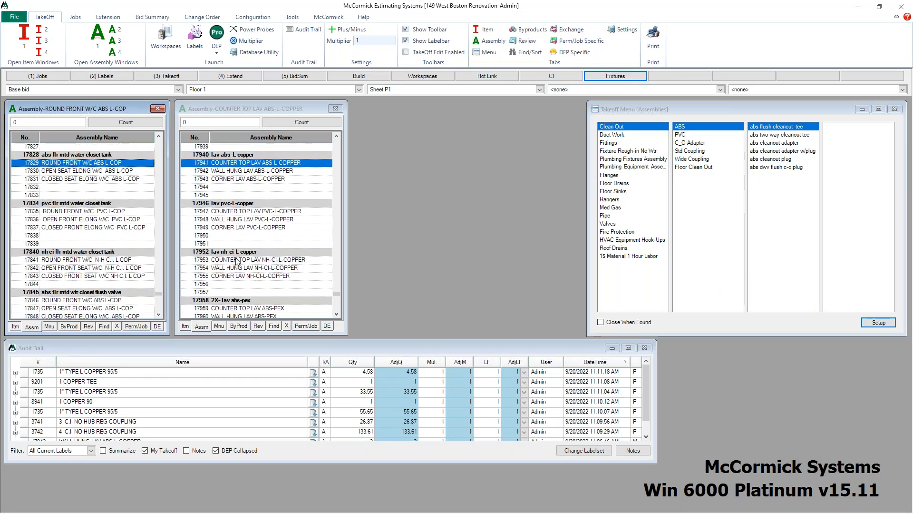
pyautogui.click(228, 171)
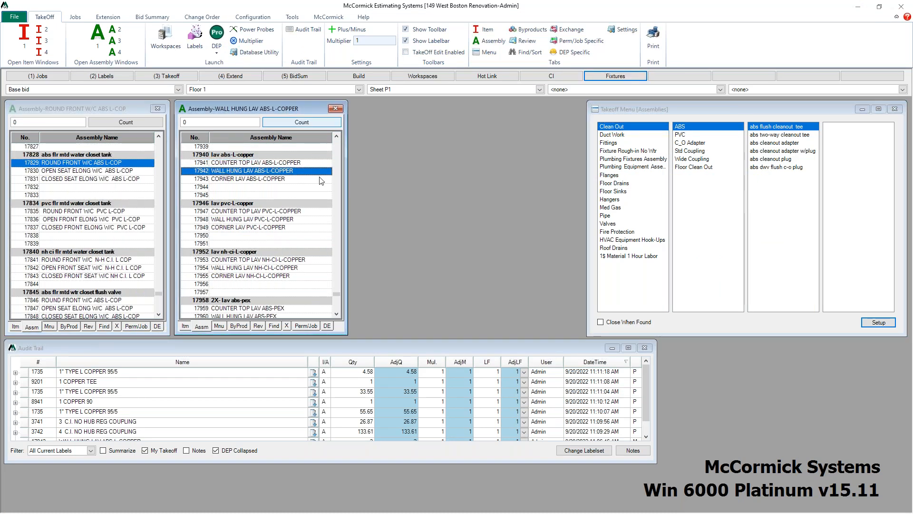
pyautogui.click(238, 327)
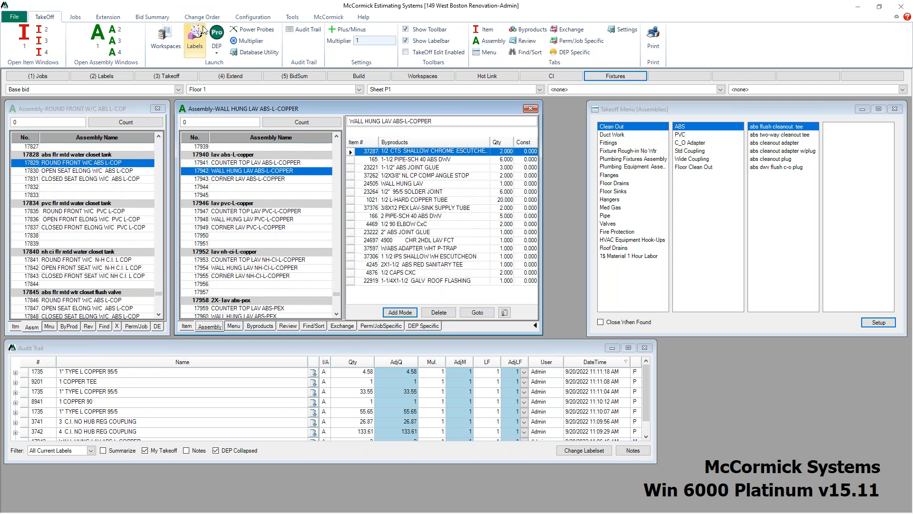
# Step: Send the wall hung lav assembly to Design Estimating Pro and place three lavatories, two in the staff toilets and one near toilet 171
pyautogui.click(216, 33)
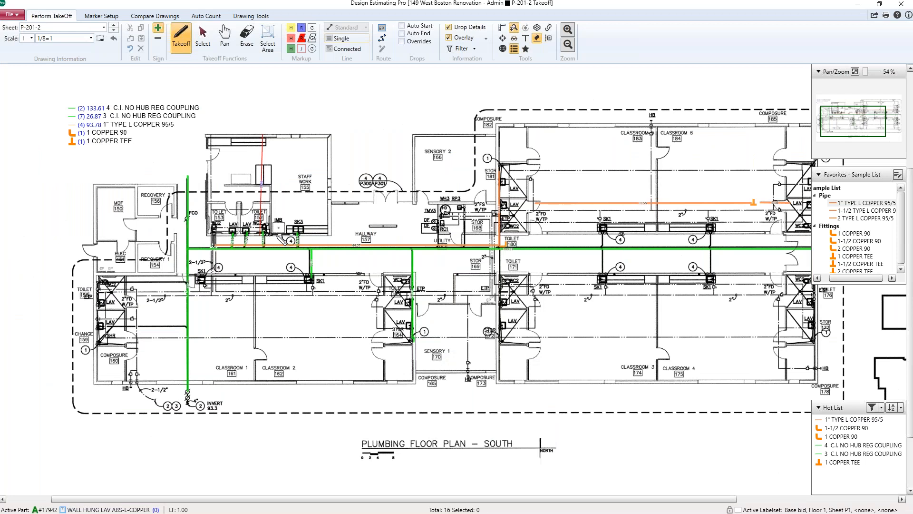
pyautogui.click(247, 230)
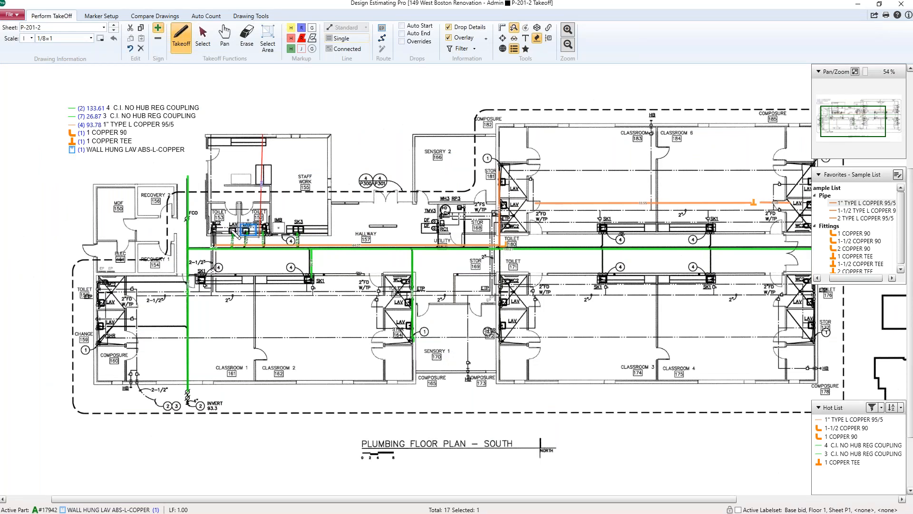
pyautogui.click(231, 230)
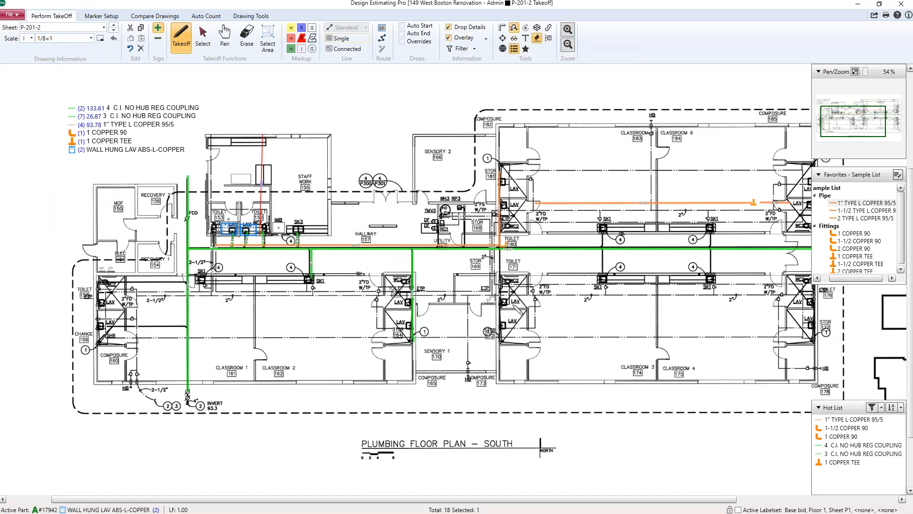
pyautogui.click(513, 304)
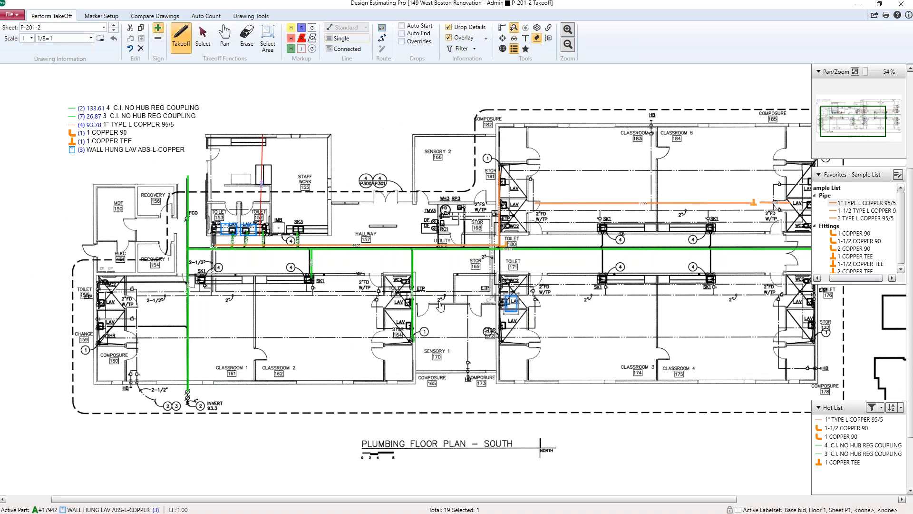
# Step: Place a fourth wall hung lavatory below the one near toilet 171
pyautogui.click(512, 328)
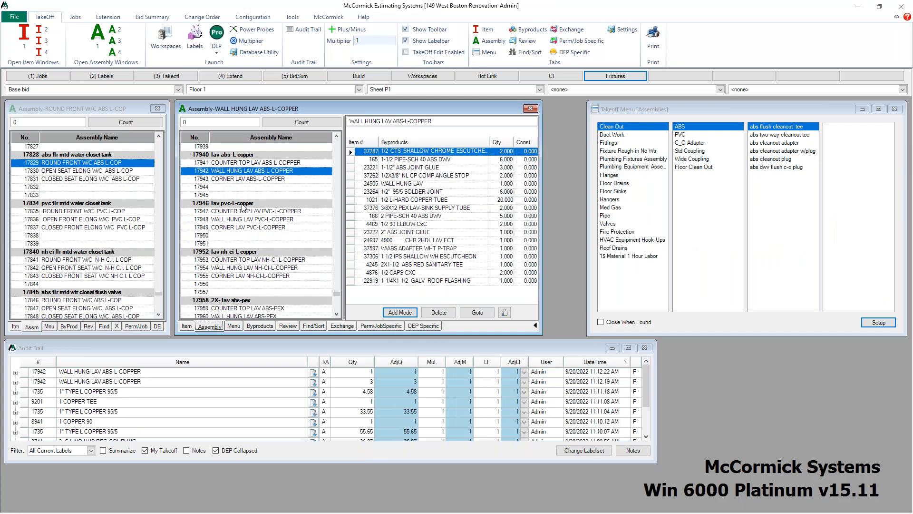
# Step: Place an OPEN SEAT ELONG W/C ABS L-COP water closet in the toilet beside change room 158 and rotate it 90° counterclockwise
pyautogui.click(89, 171)
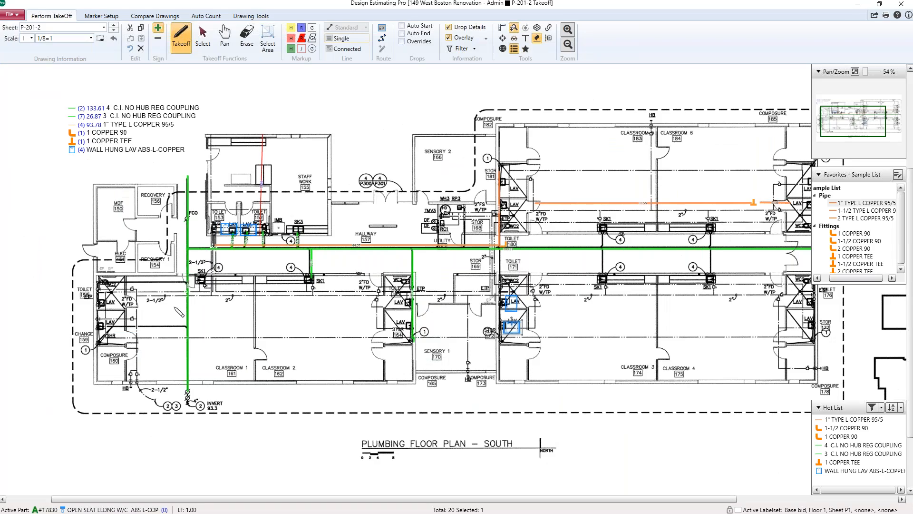
pyautogui.click(104, 275)
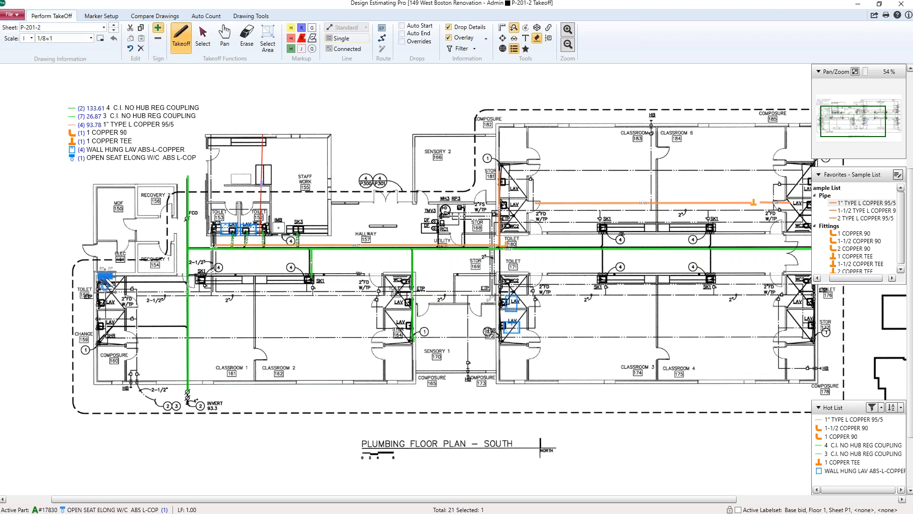
pyautogui.rightClick(106, 278)
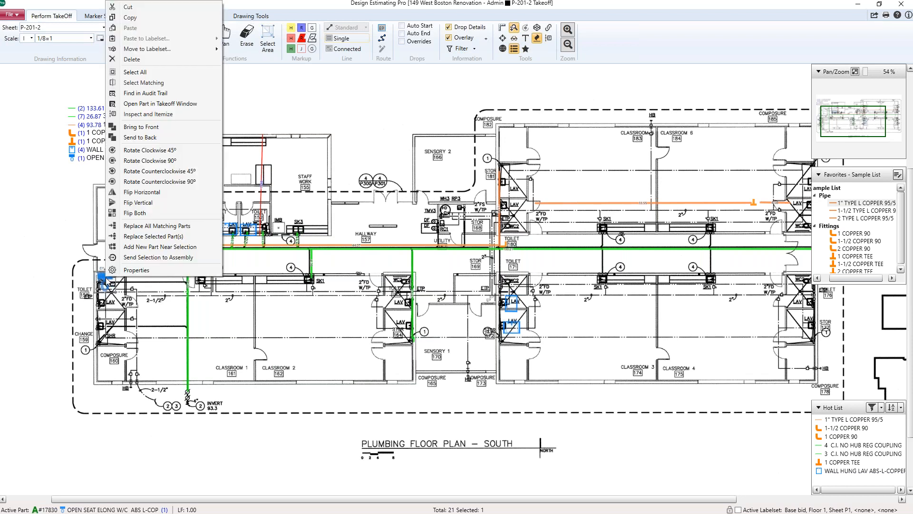
pyautogui.click(184, 186)
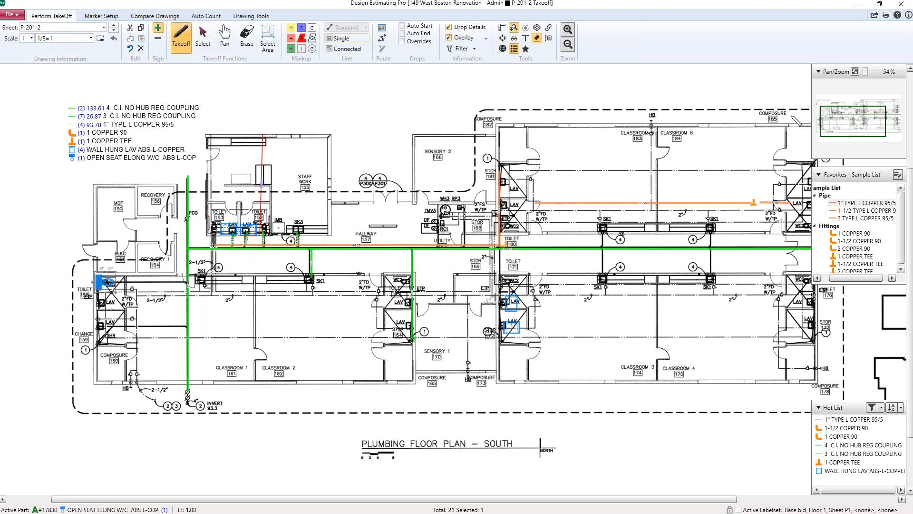
pyautogui.press('Escape')
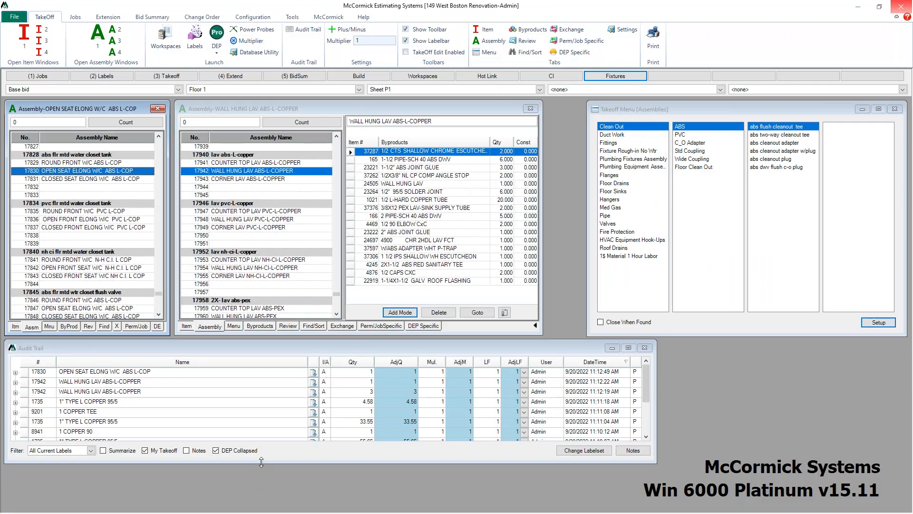
# Step: Open the Base Bid extension and set its labels to separate floors and sheets with only Base bid checked
pyautogui.moveTo(261, 462); pyautogui.dragTo(258, 489)
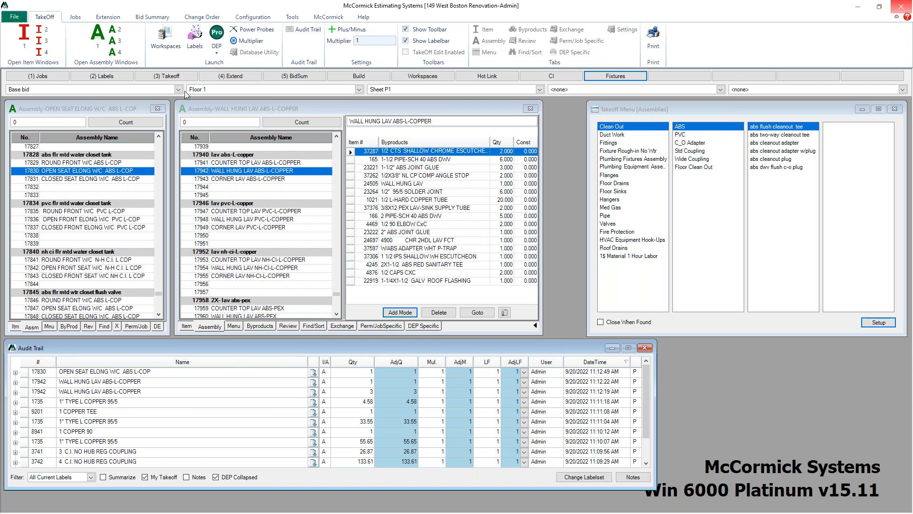
pyautogui.click(230, 76)
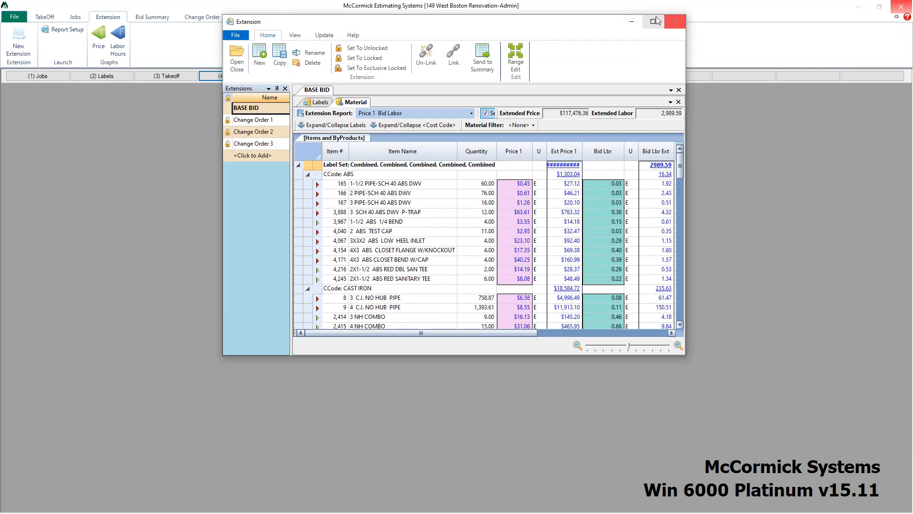
pyautogui.click(653, 22)
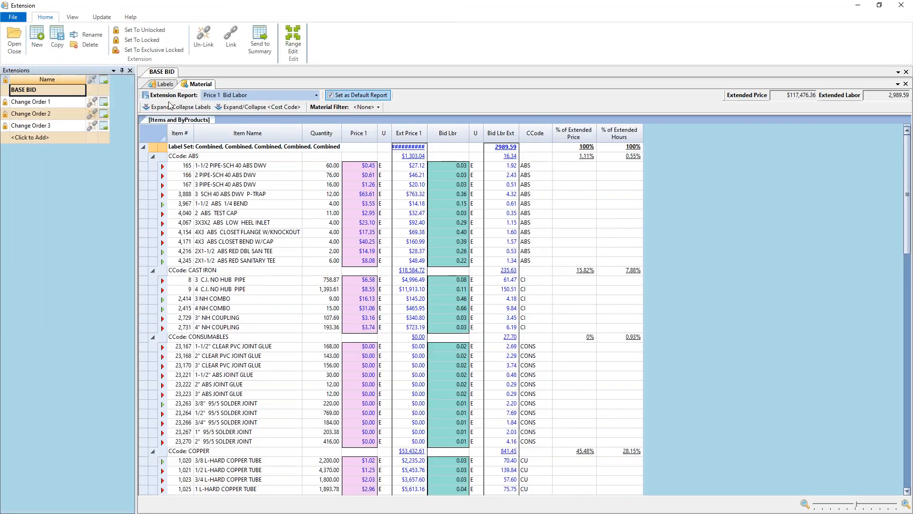
pyautogui.click(167, 84)
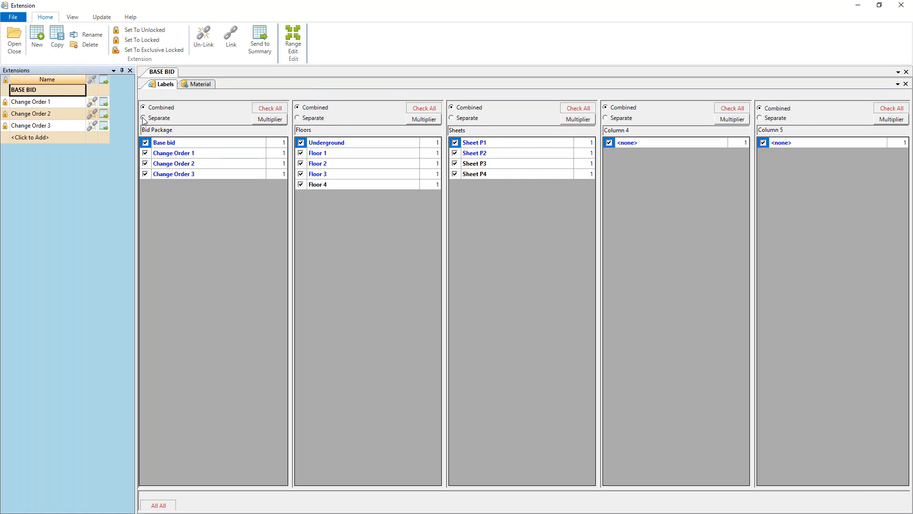
pyautogui.click(300, 118)
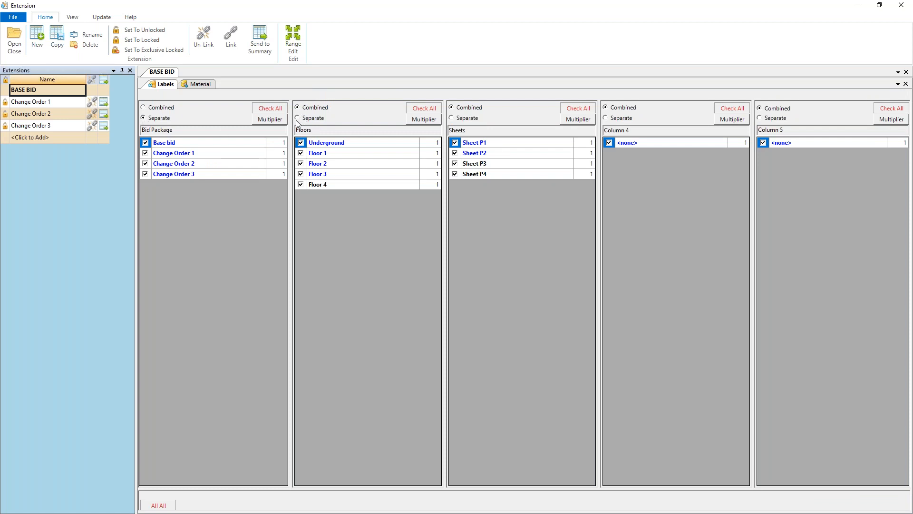
pyautogui.click(452, 118)
pyautogui.click(145, 174)
pyautogui.click(145, 164)
pyautogui.click(145, 153)
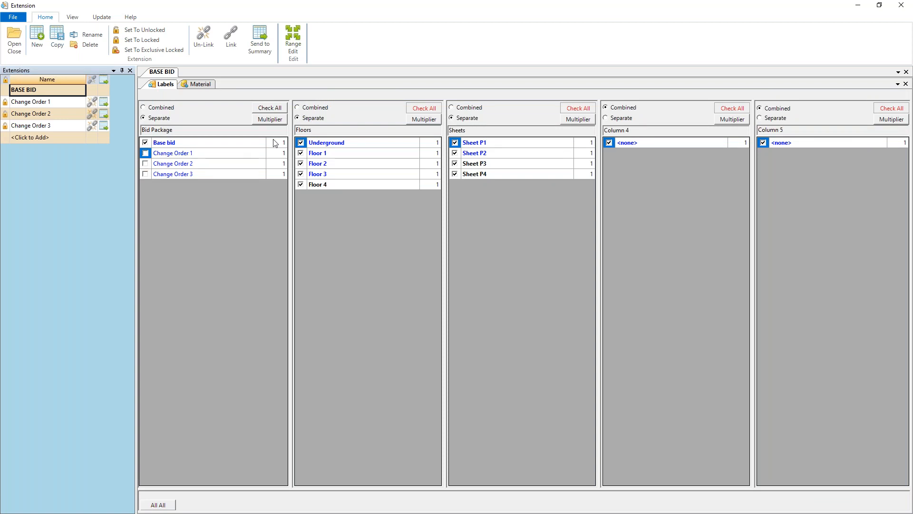
pyautogui.click(197, 85)
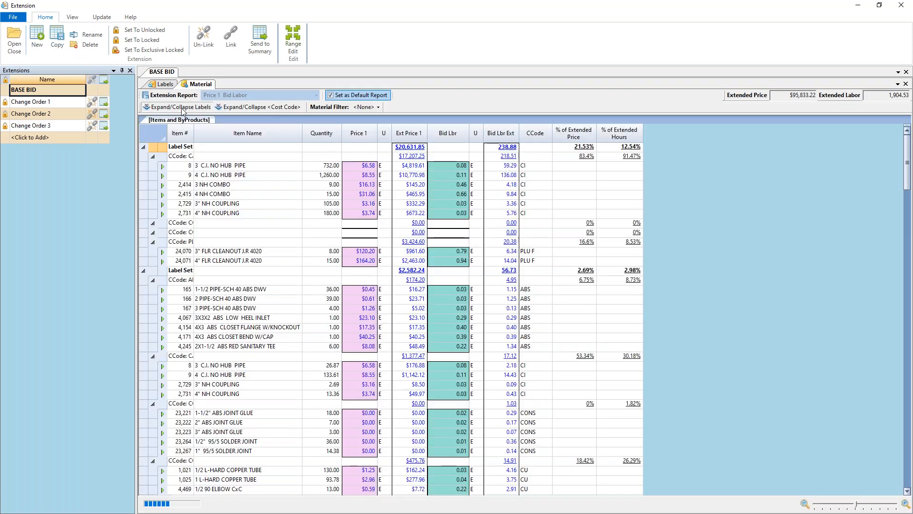
# Step: Collapse the label sets and expand the Floor 3 label set to review its materials
pyautogui.click(182, 110)
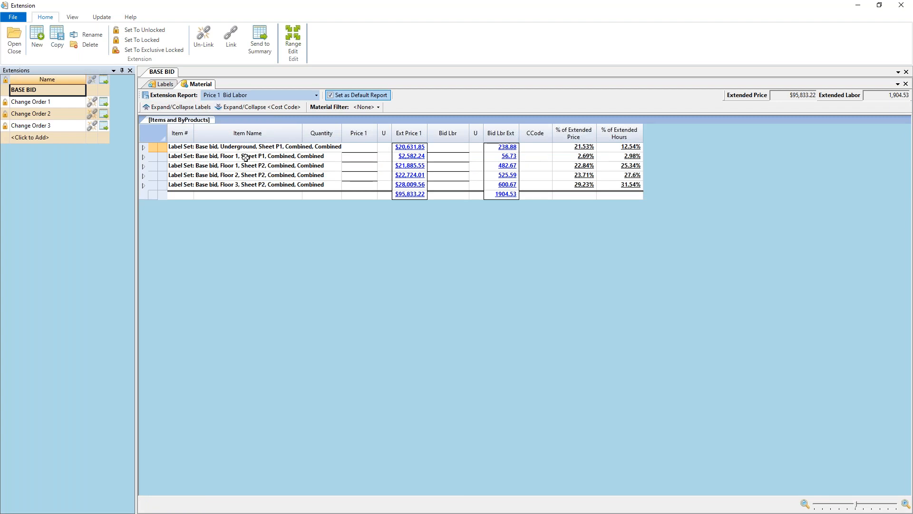
pyautogui.click(144, 186)
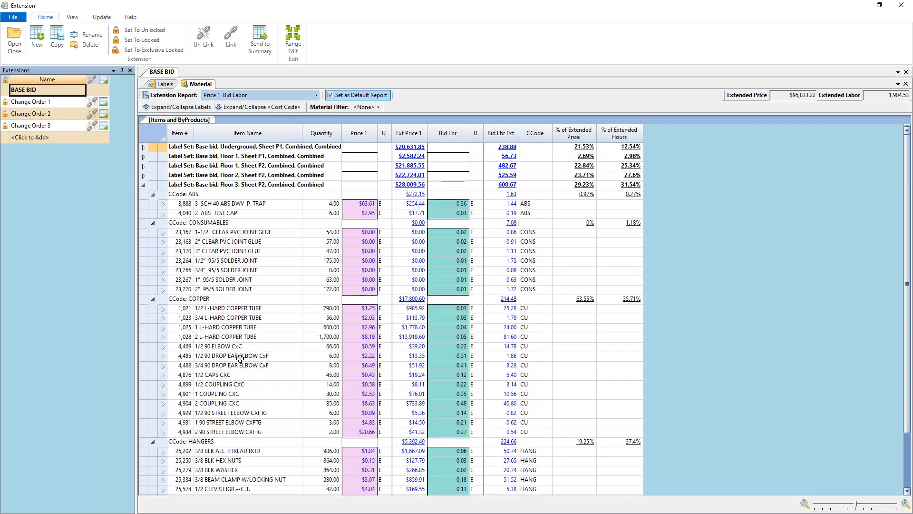
pyautogui.scroll(-1, 240, 359)
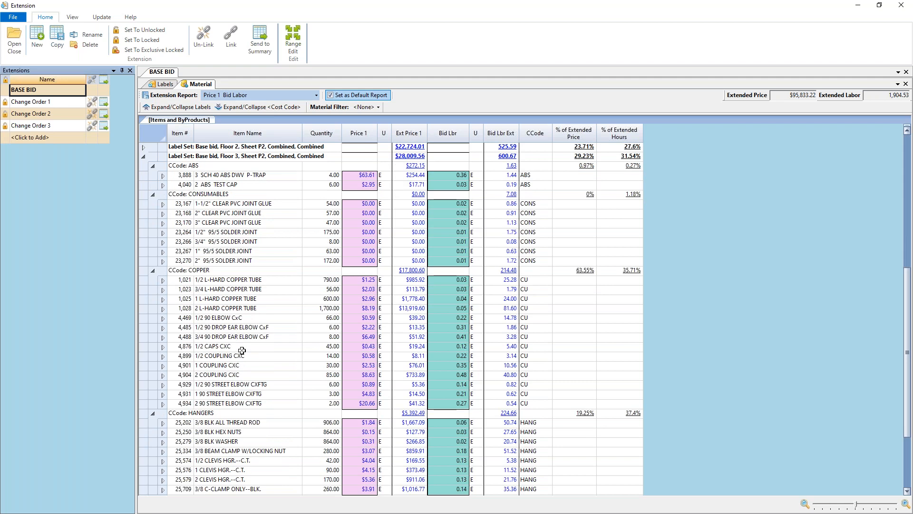
pyautogui.scroll(1, 312, 224)
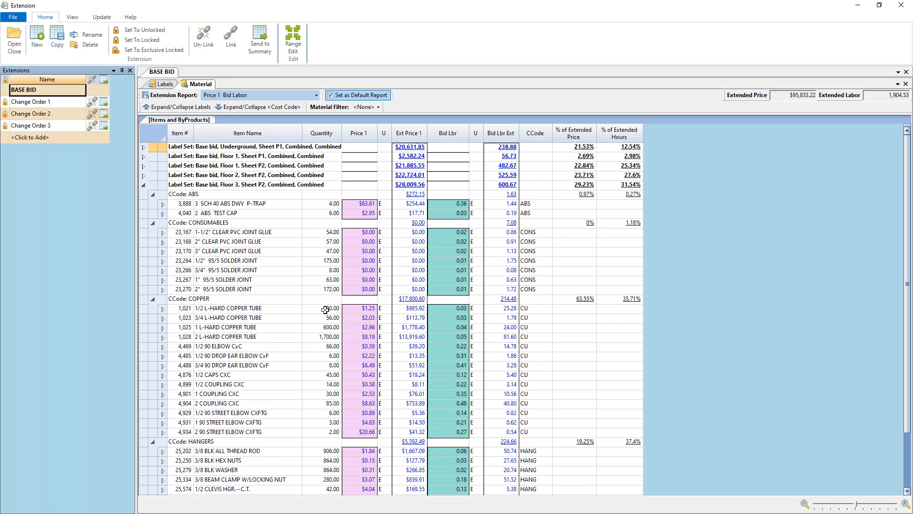
pyautogui.click(183, 106)
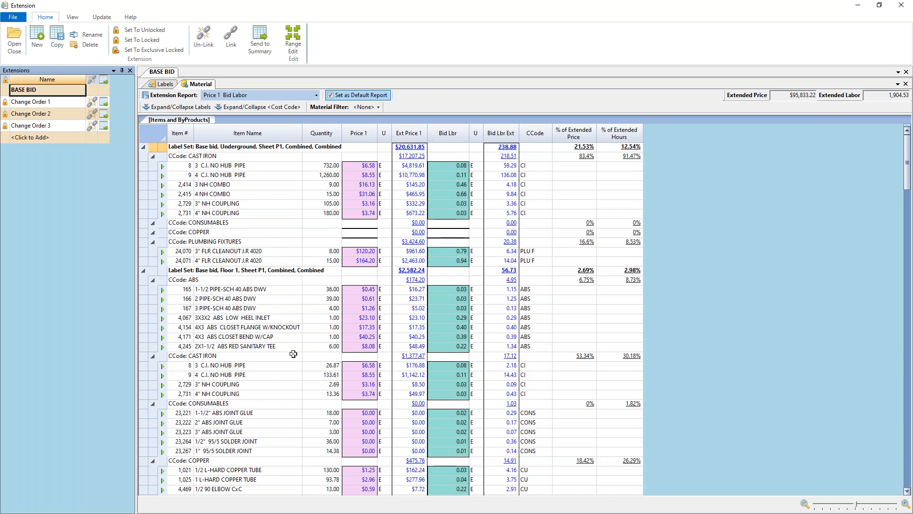
# Step: Set the bid labor of the underground 3 C.I. NO HUB PIPE to 0.09
pyautogui.click(453, 165)
pyautogui.click(466, 166)
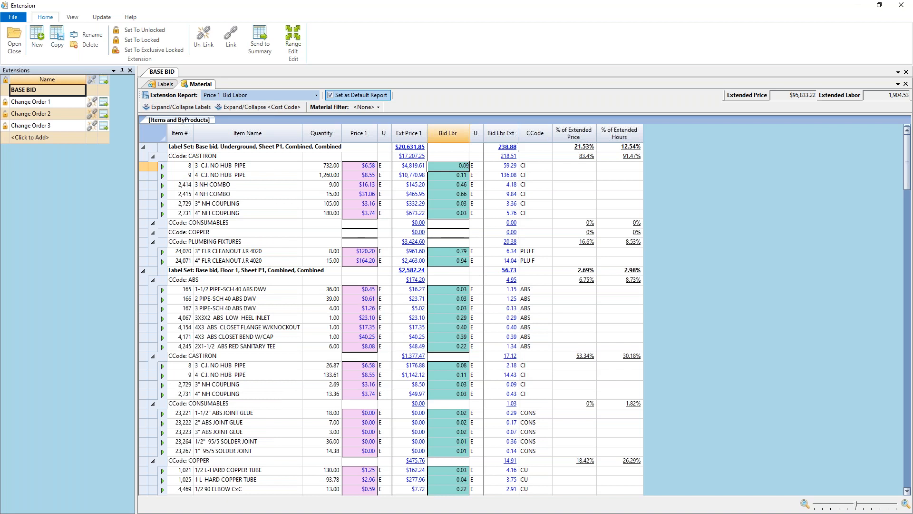
pyautogui.click(458, 186)
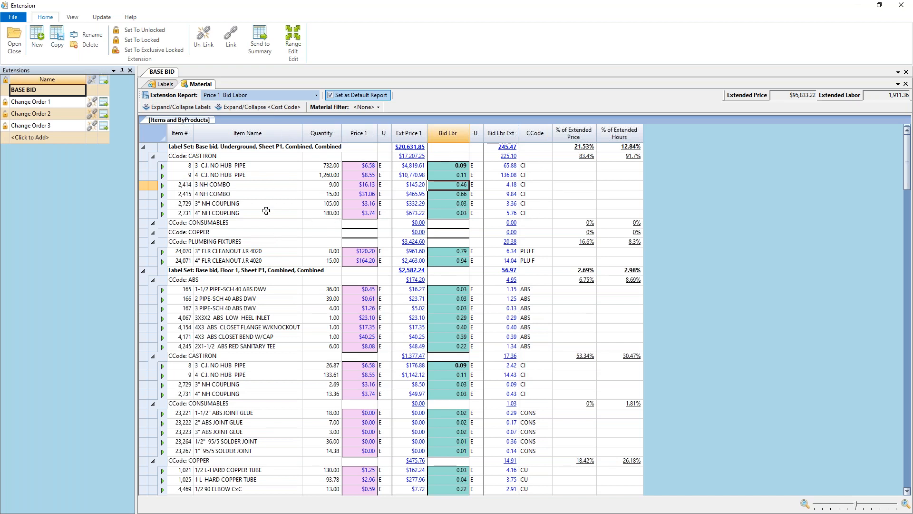
# Step: Send the BASE BID extension to the bid summary and close the extension window
pyautogui.click(260, 35)
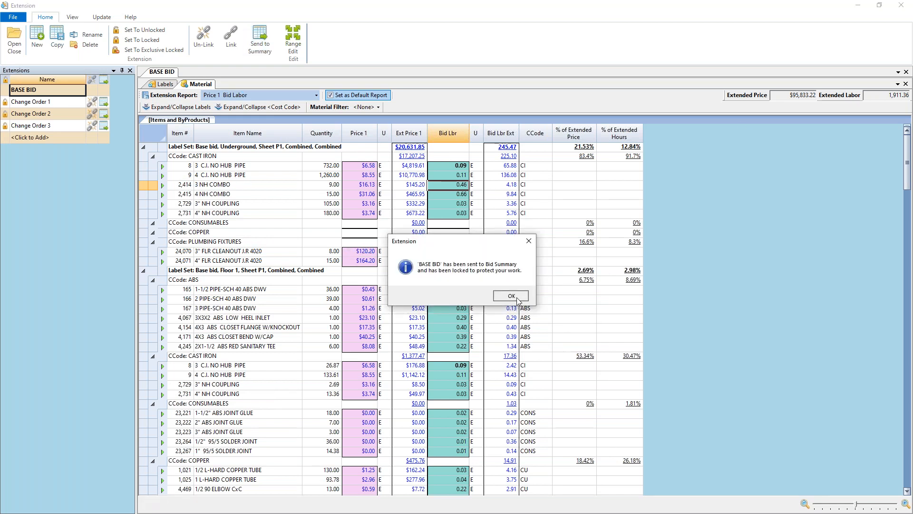
pyautogui.click(517, 299)
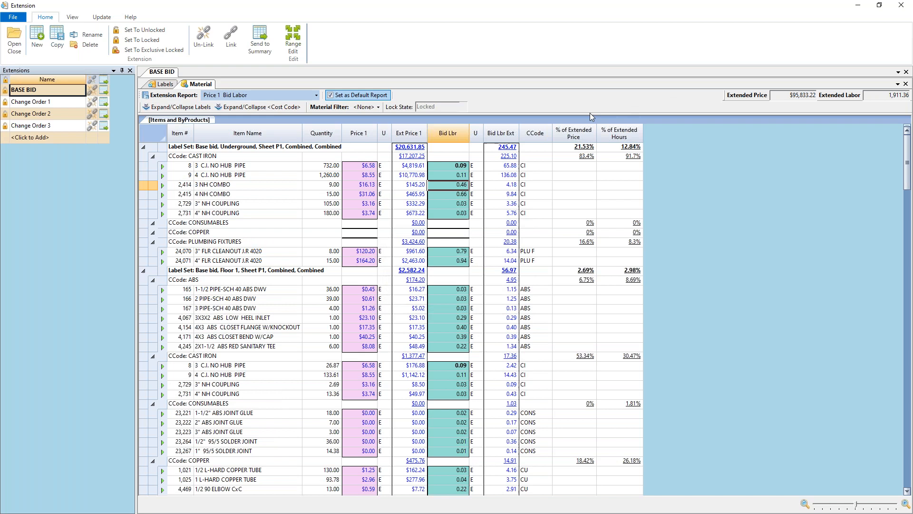
pyautogui.click(901, 5)
# Step: In the bid summary labor groups, set General Foreman's hourly rate to $85.00 and Journeyman's to $75.00, then close the group window
pyautogui.click(302, 78)
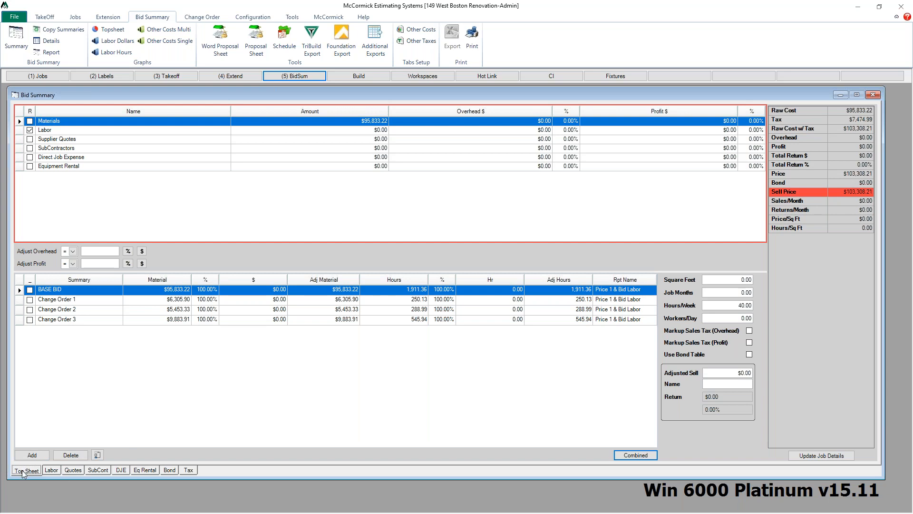
pyautogui.click(51, 471)
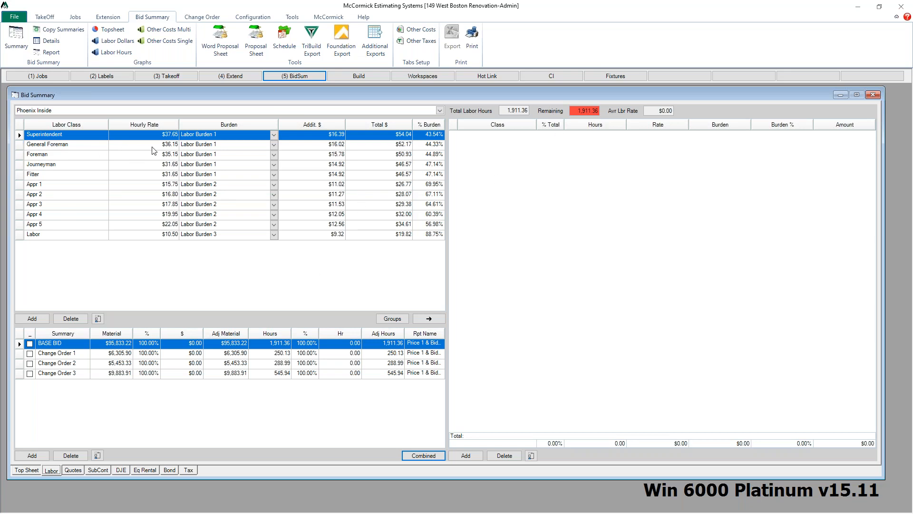
pyautogui.click(393, 319)
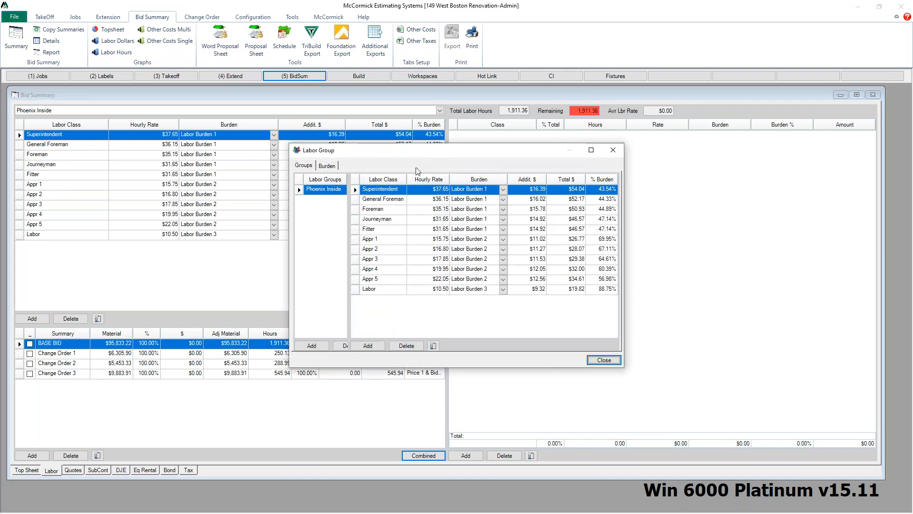
pyautogui.click(438, 199)
pyautogui.write('85')
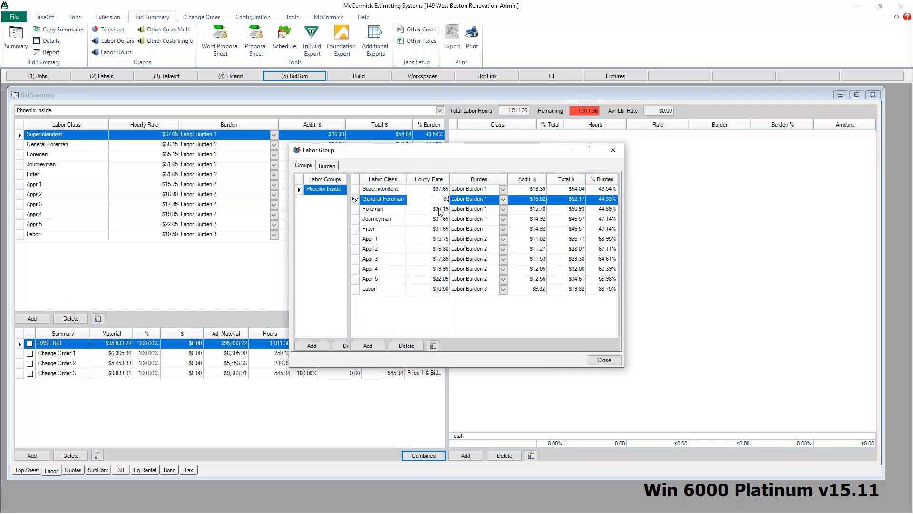
pyautogui.click(436, 220)
pyautogui.write('75')
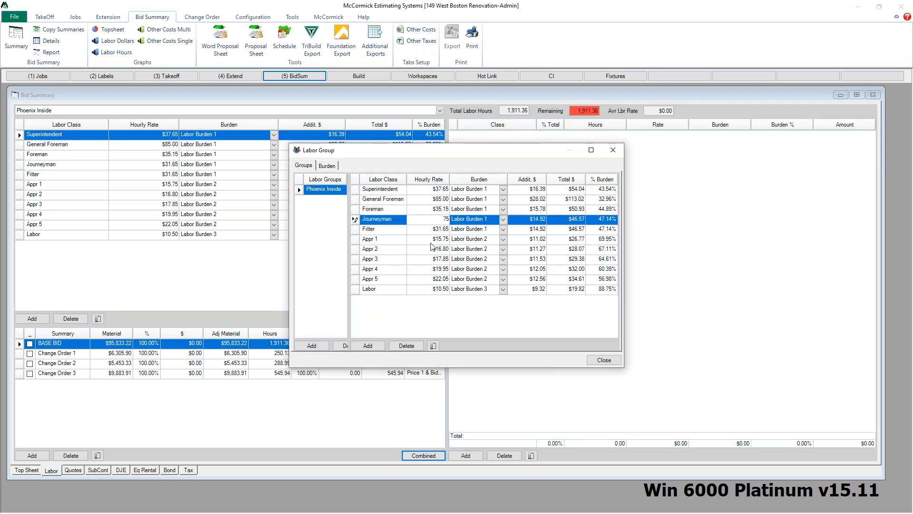
pyautogui.click(436, 239)
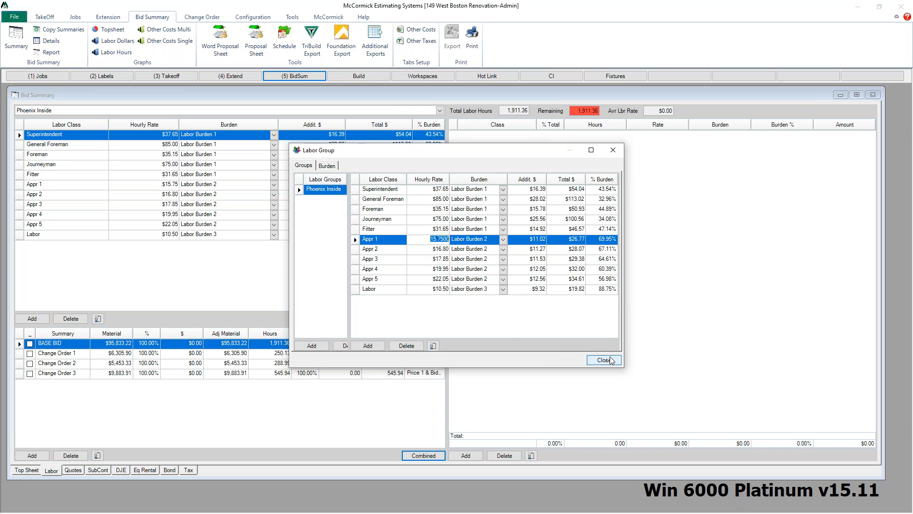
pyautogui.click(327, 166)
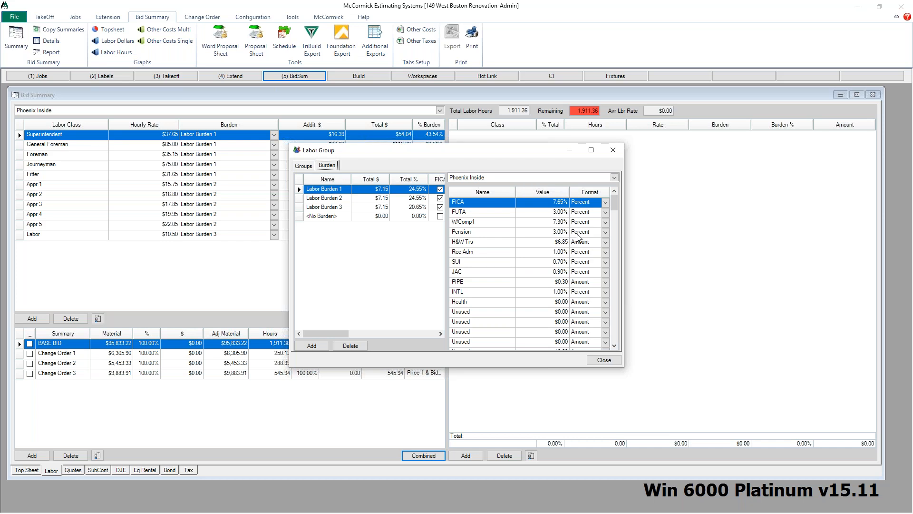
pyautogui.click(613, 150)
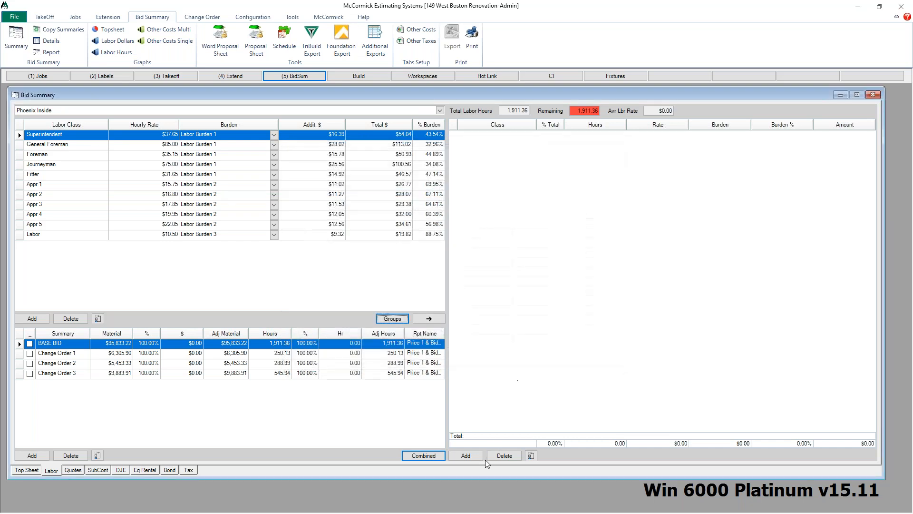
# Step: Add a labor assignment named comm labor rate with a $95.00 rate covering 100% of the labor hours
pyautogui.click(467, 455)
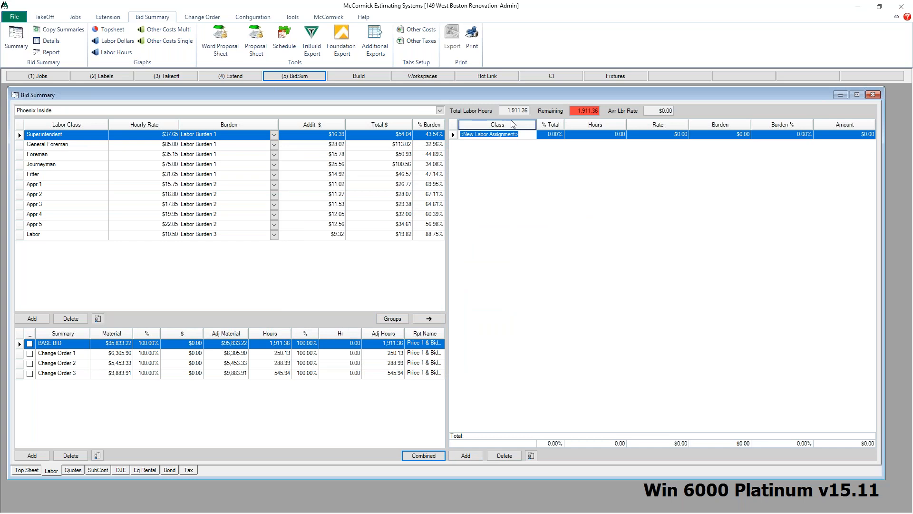
pyautogui.write('comm labor rate')
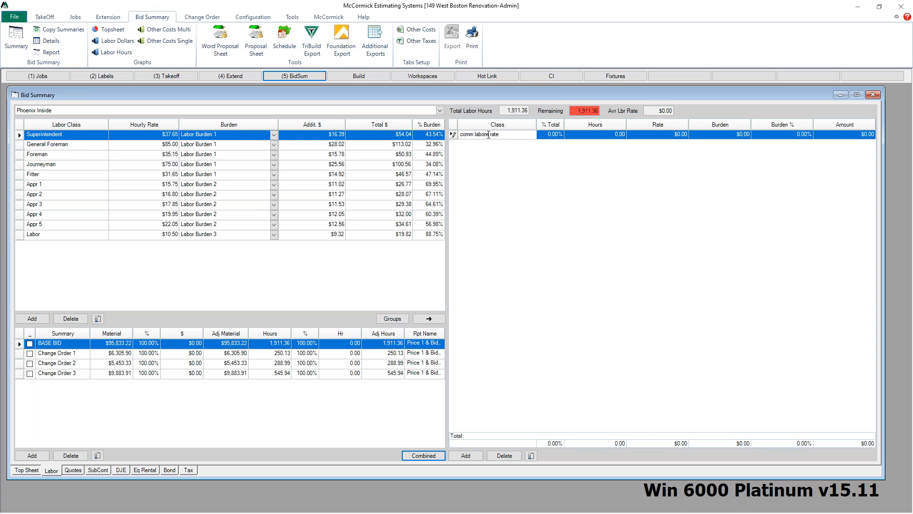
pyautogui.click(657, 135)
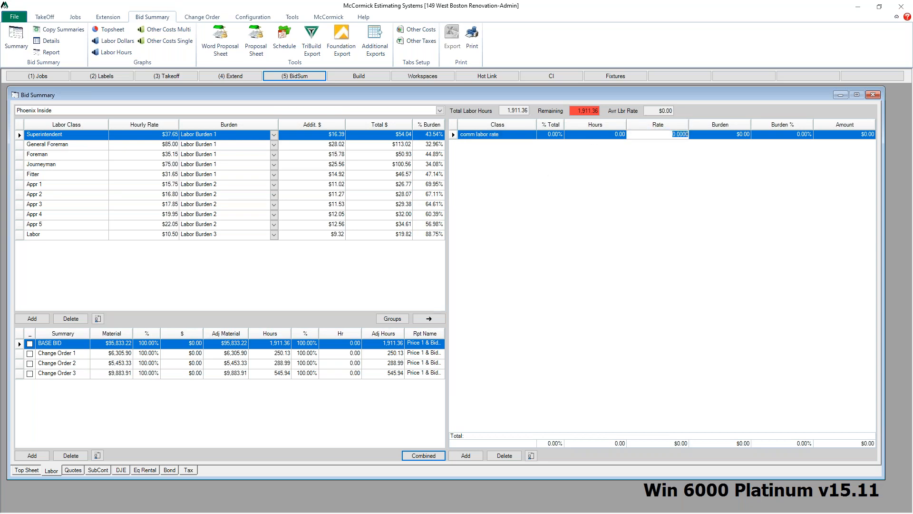
pyautogui.write('95')
pyautogui.click(723, 137)
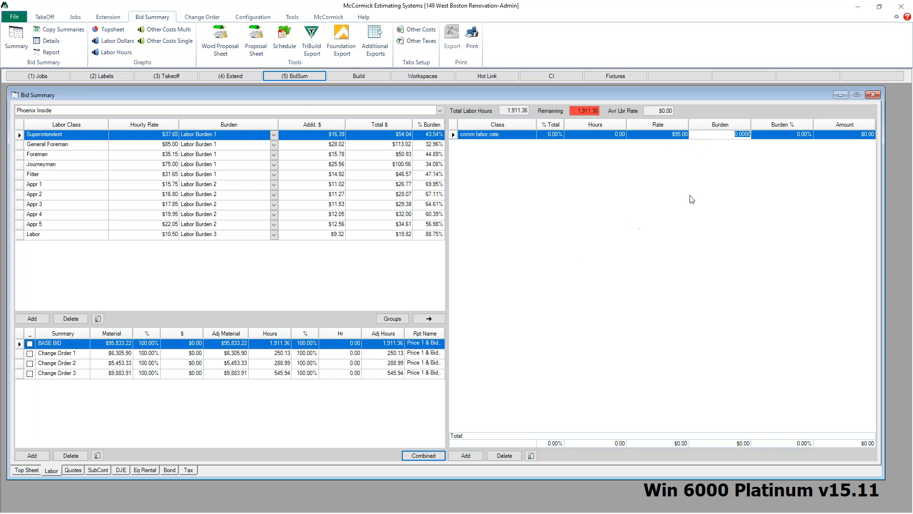
pyautogui.click(547, 137)
pyautogui.write('100')
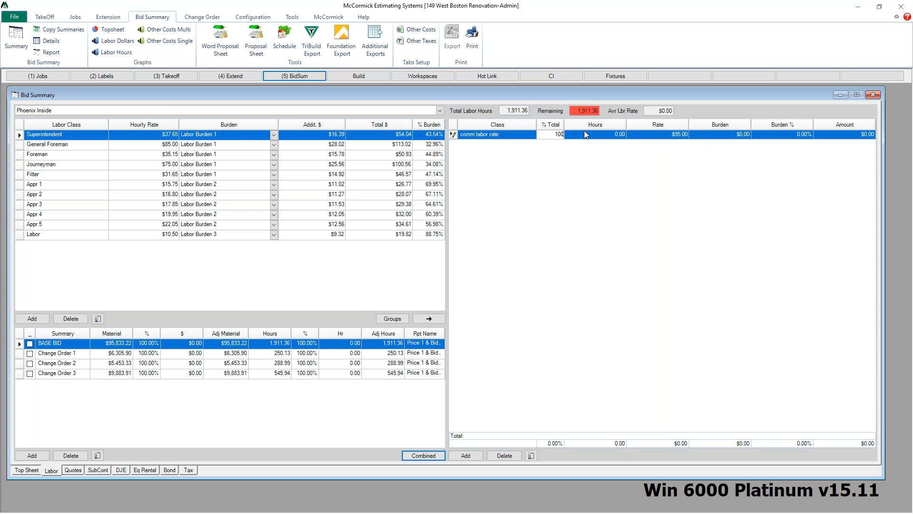
pyautogui.press('Tab')
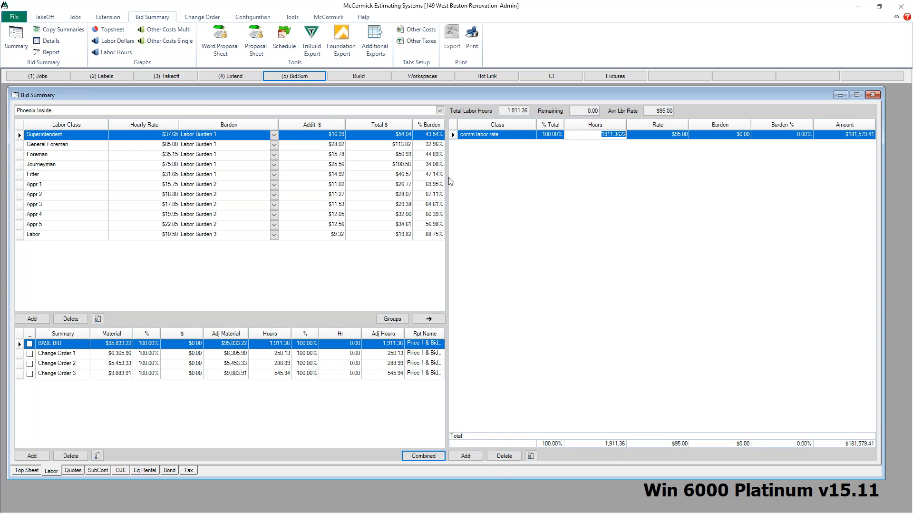
# Step: Delete the comm labor rate assignment and add Foreman, Journeyman and Appr 1 as labor assignments
pyautogui.click(500, 458)
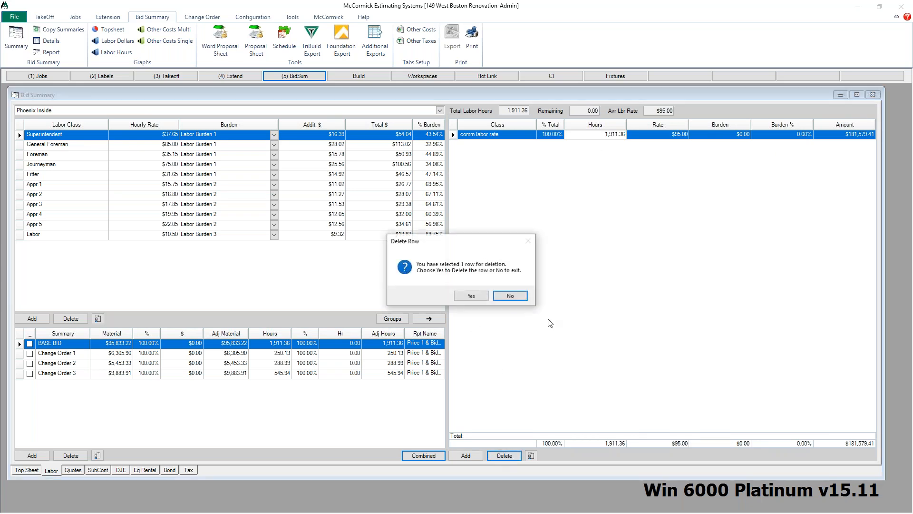
pyautogui.click(471, 296)
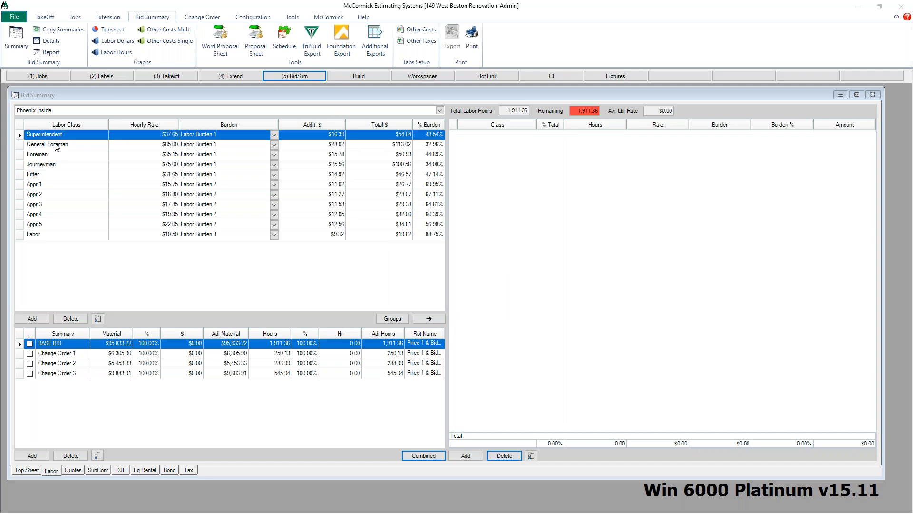
pyautogui.click(58, 155)
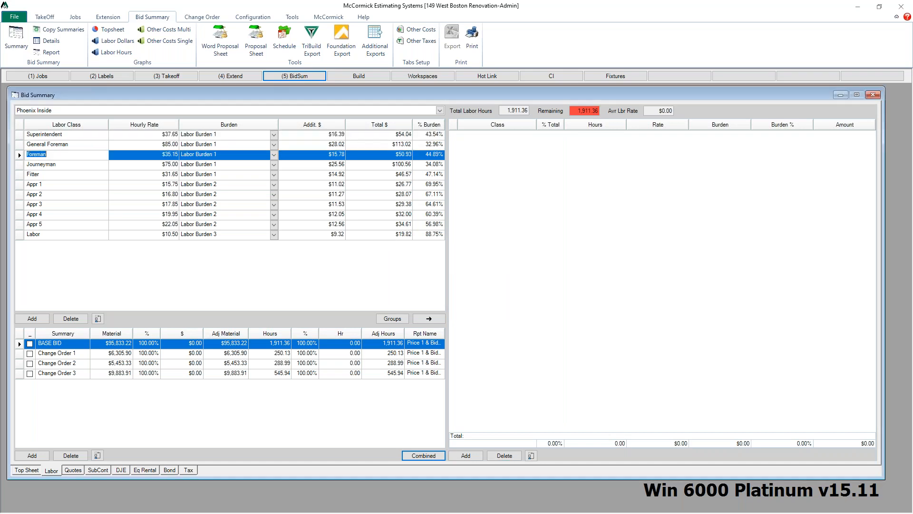
pyautogui.click(430, 319)
pyautogui.click(95, 167)
pyautogui.click(429, 318)
pyautogui.click(65, 186)
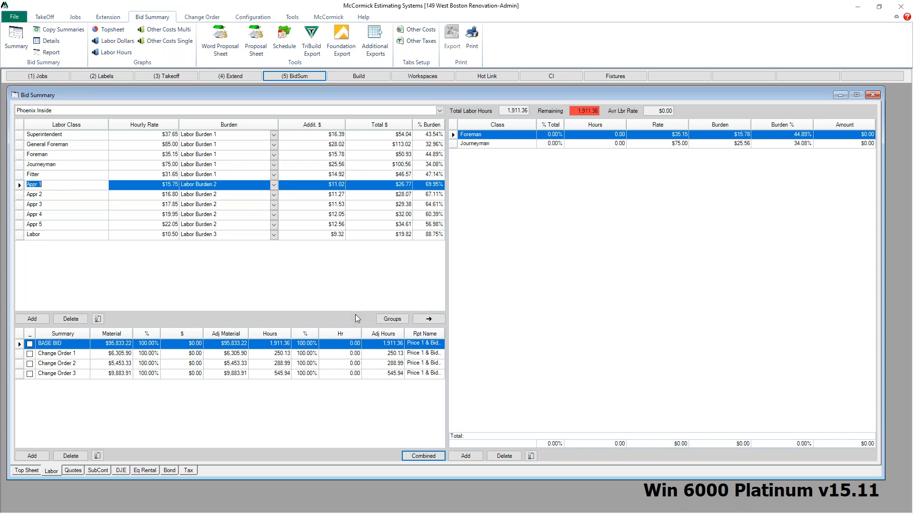
pyautogui.click(430, 318)
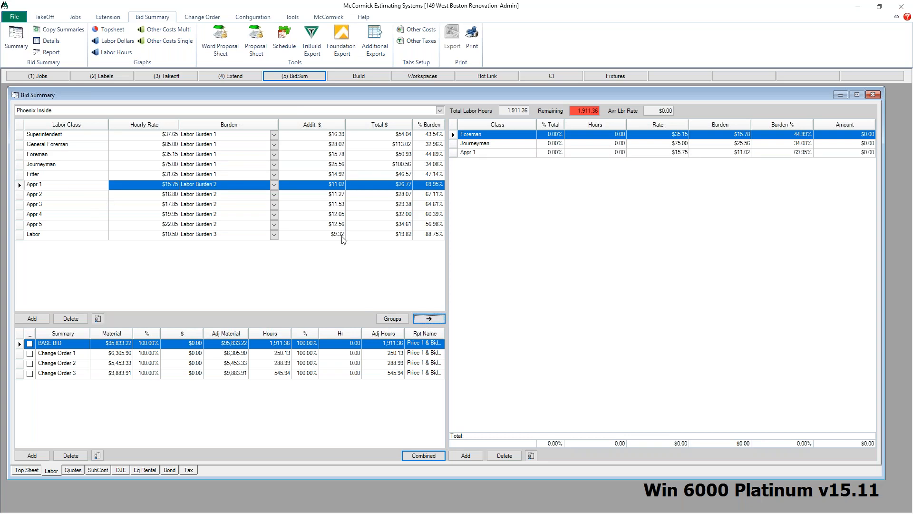
# Step: Split the labor hours 10% to Foreman, 70% to Journeyman and 20% to Appr 1
pyautogui.click(557, 133)
pyautogui.write('10')
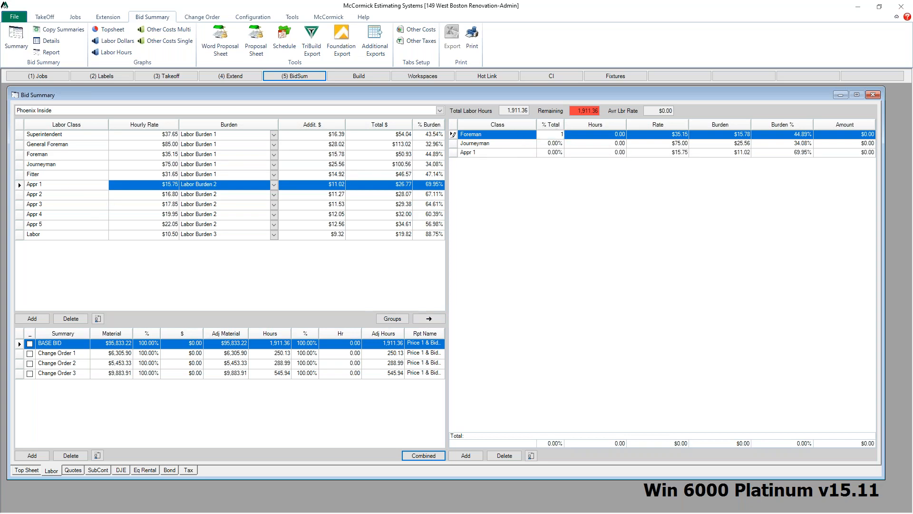
pyautogui.click(556, 143)
pyautogui.write('70')
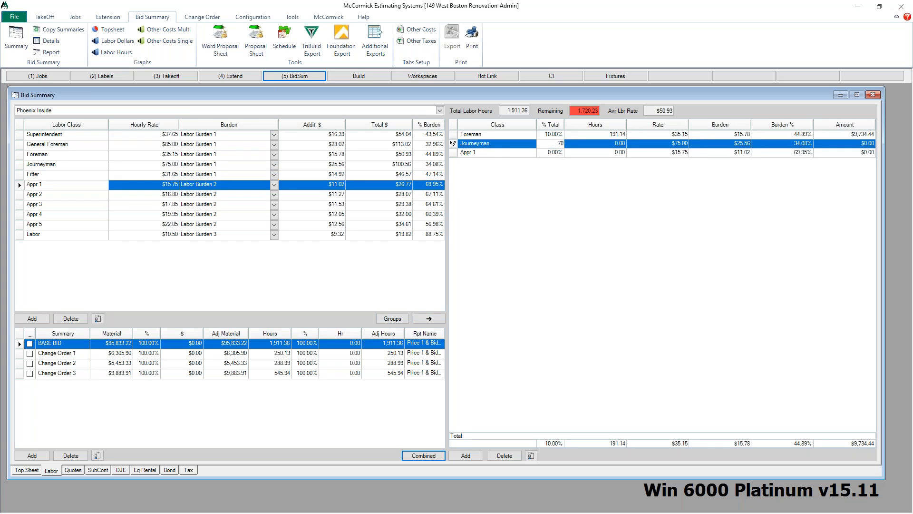
pyautogui.click(554, 152)
pyautogui.write('20')
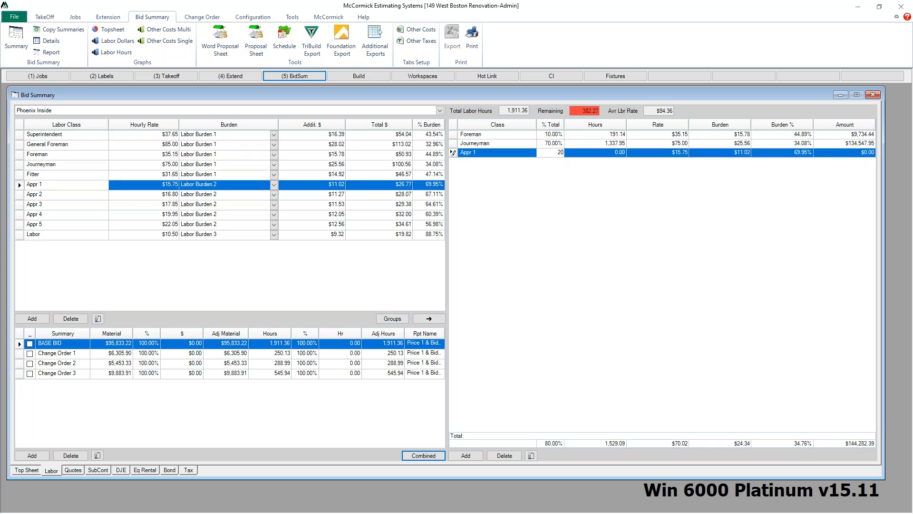
pyautogui.click(575, 154)
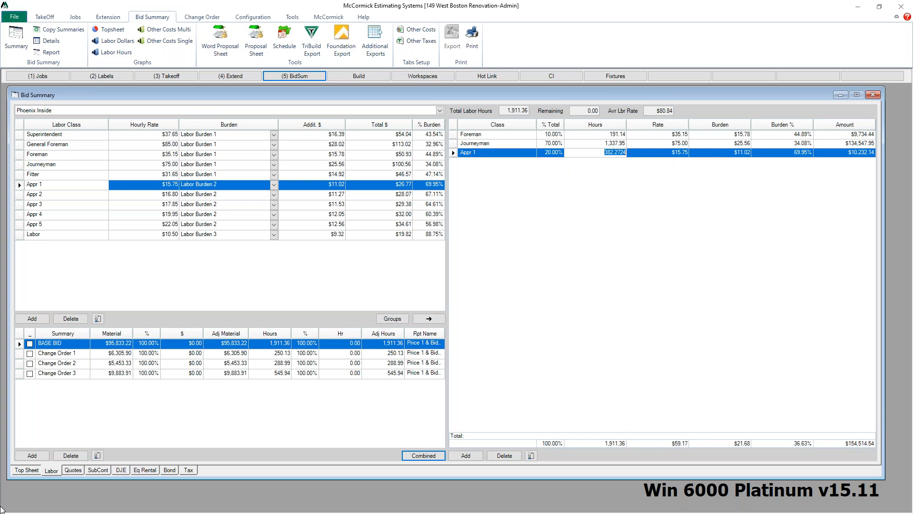
# Step: Enter the Saw Cut subcontractor with supplier abc, $89 unit cost and multiplier 80, then add two blank cost rows
pyautogui.click(27, 470)
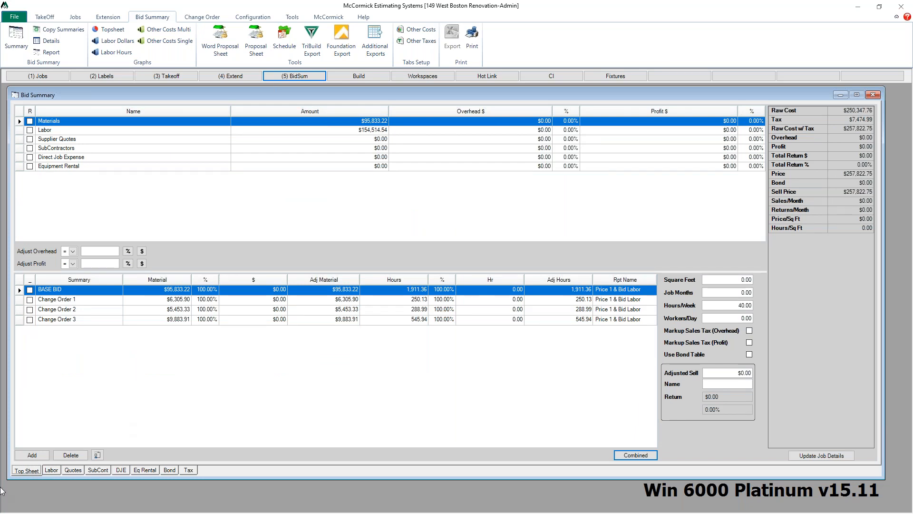
pyautogui.click(73, 470)
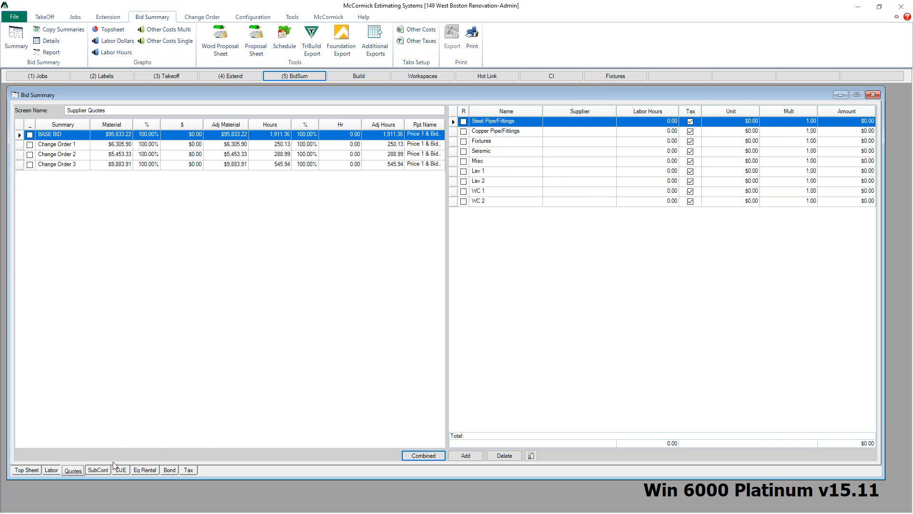
pyautogui.click(100, 470)
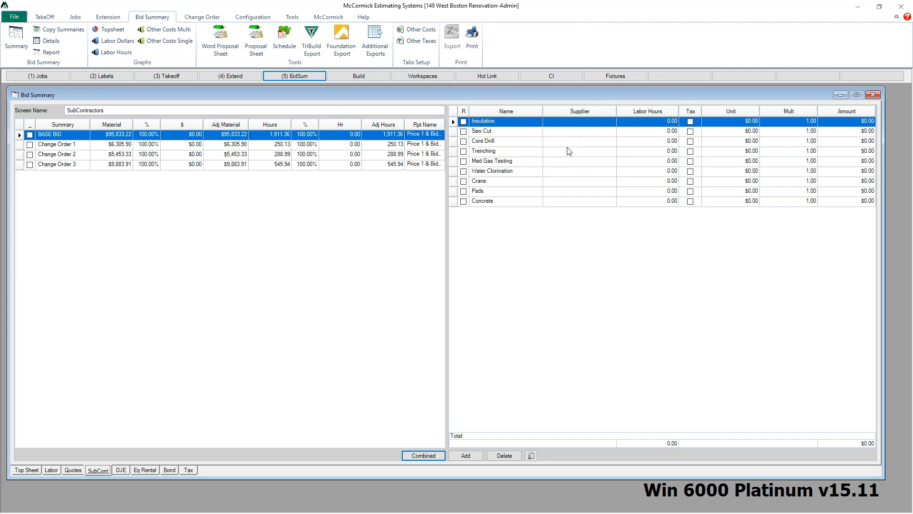
pyautogui.click(591, 135)
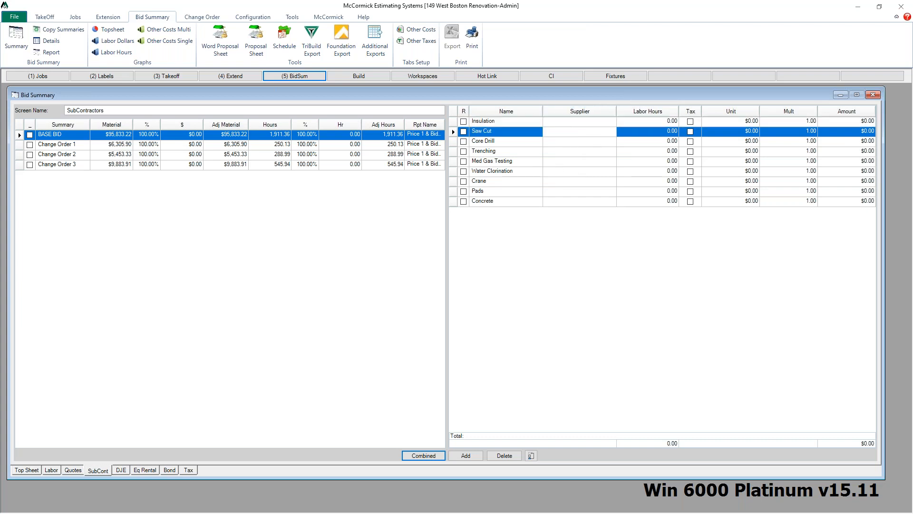
pyautogui.write('abc')
pyautogui.click(743, 133)
pyautogui.write('89')
pyautogui.press('Tab')
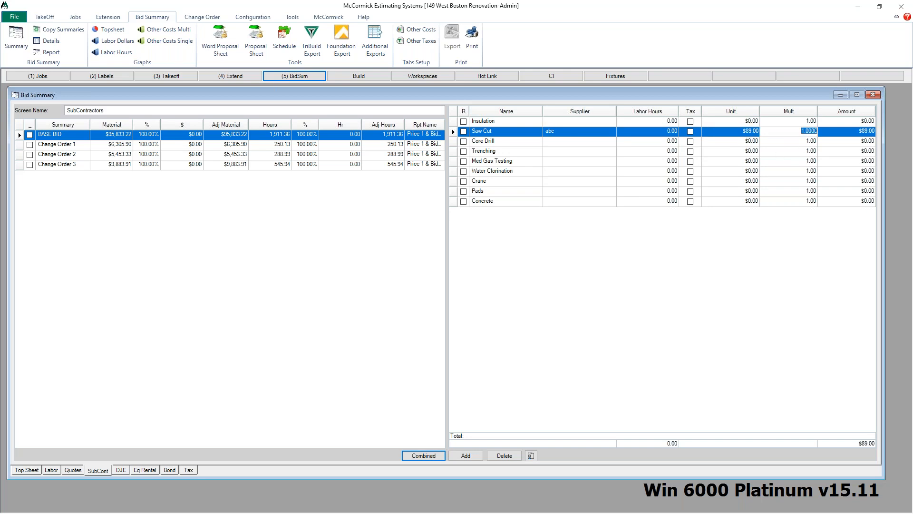
pyautogui.write('80')
pyautogui.press('Return')
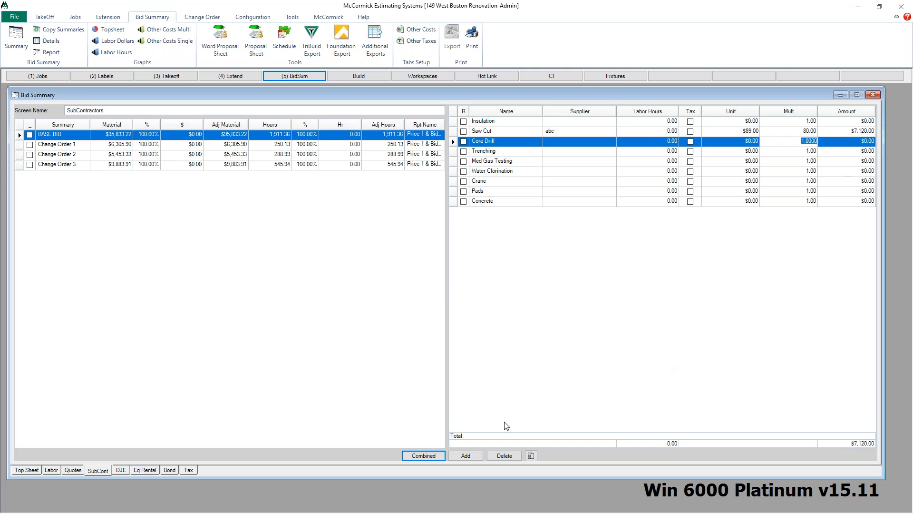
pyautogui.click(473, 458)
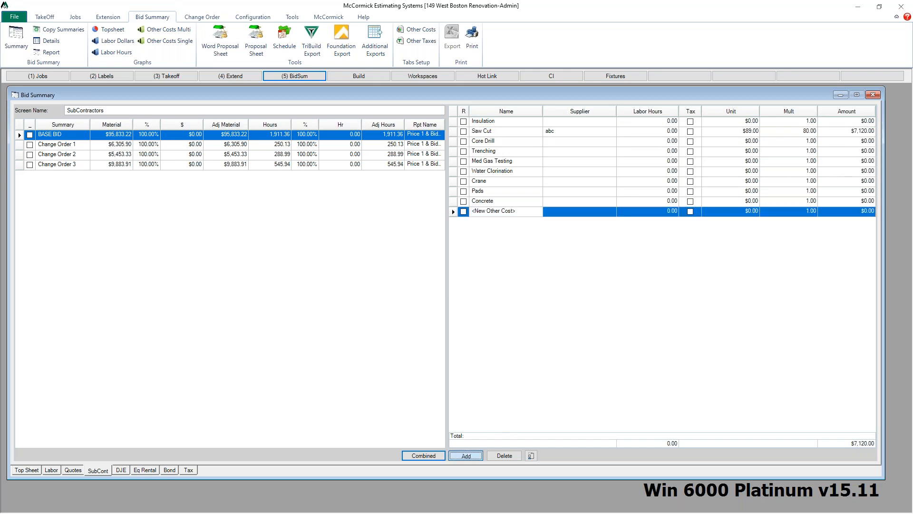
pyautogui.click(471, 456)
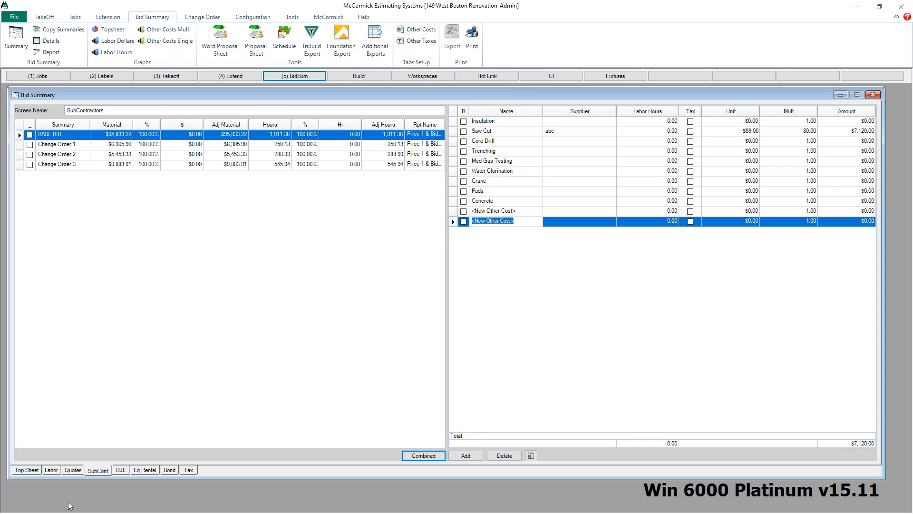
# Step: Review the direct job expense, equipment rental, bond and tax sheets of the bid summary
pyautogui.click(120, 470)
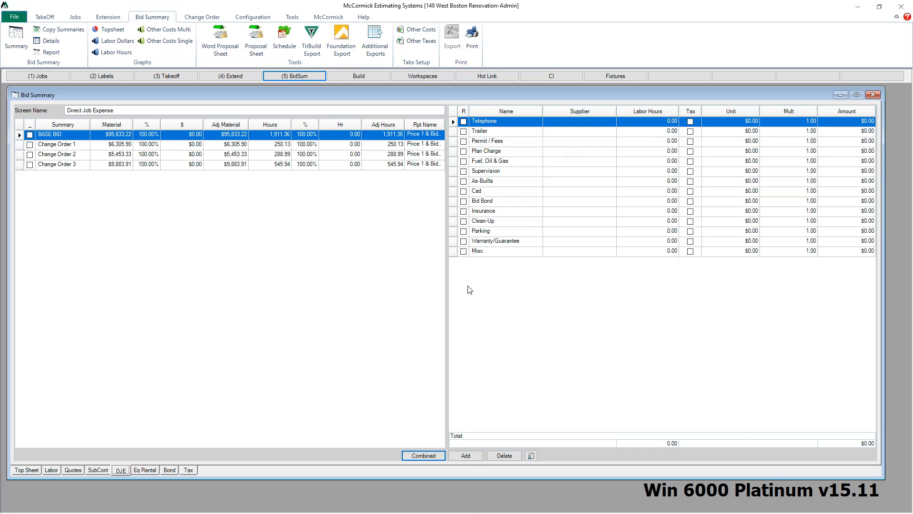
pyautogui.click(147, 471)
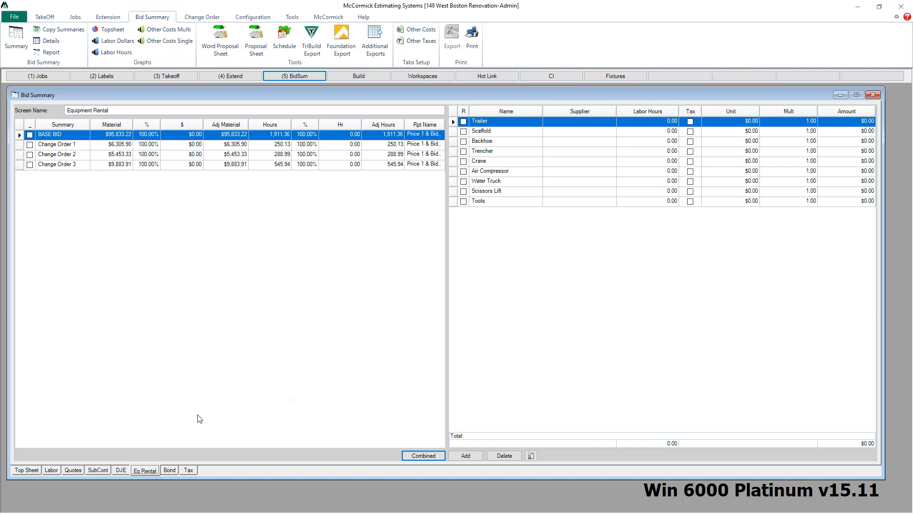
pyautogui.click(120, 471)
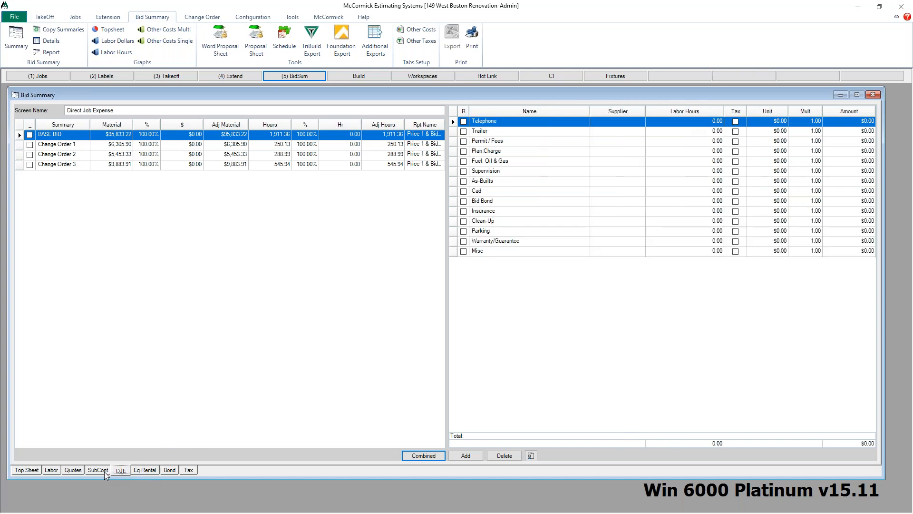
pyautogui.click(91, 471)
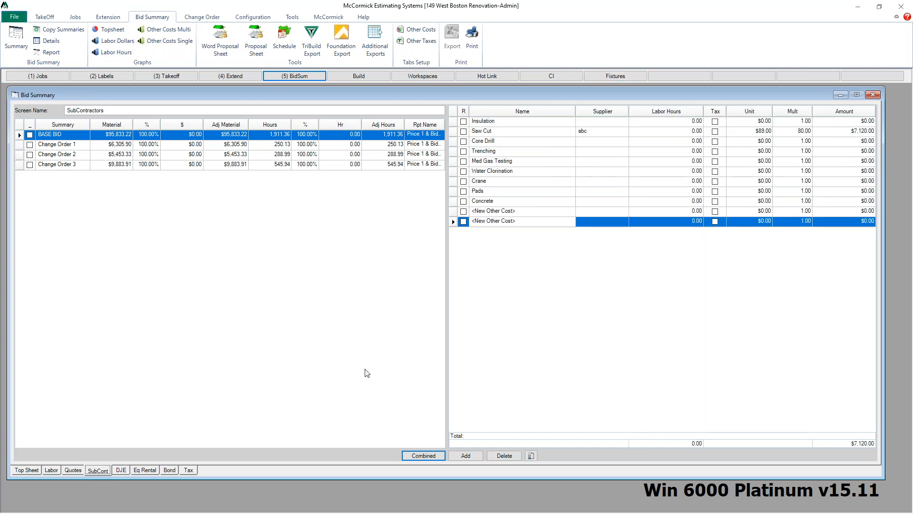
pyautogui.click(168, 471)
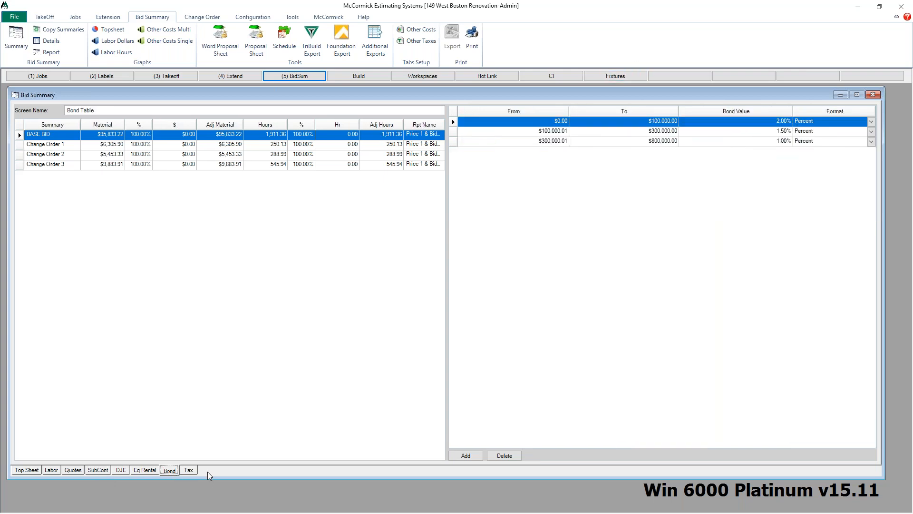
pyautogui.click(188, 470)
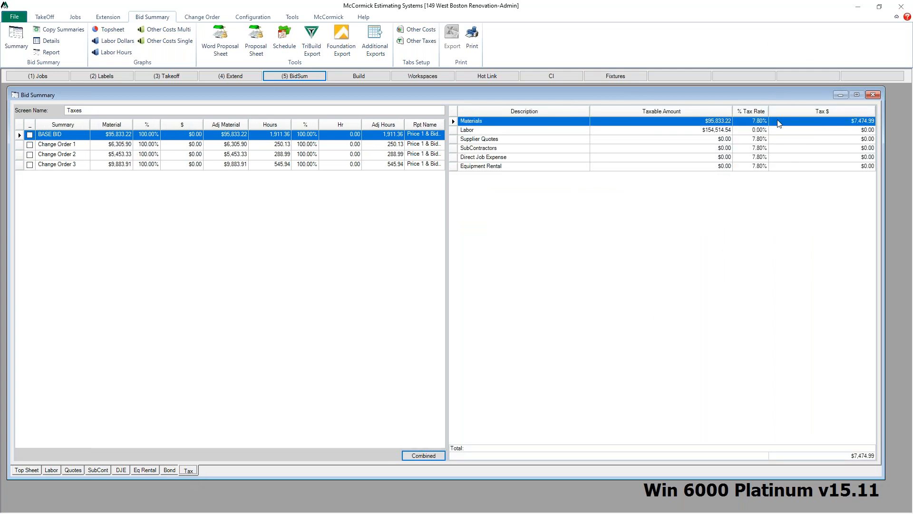
# Step: On the top sheet, set the overhead adjustment to 12% and the profit adjustment to 14%
pyautogui.click(29, 470)
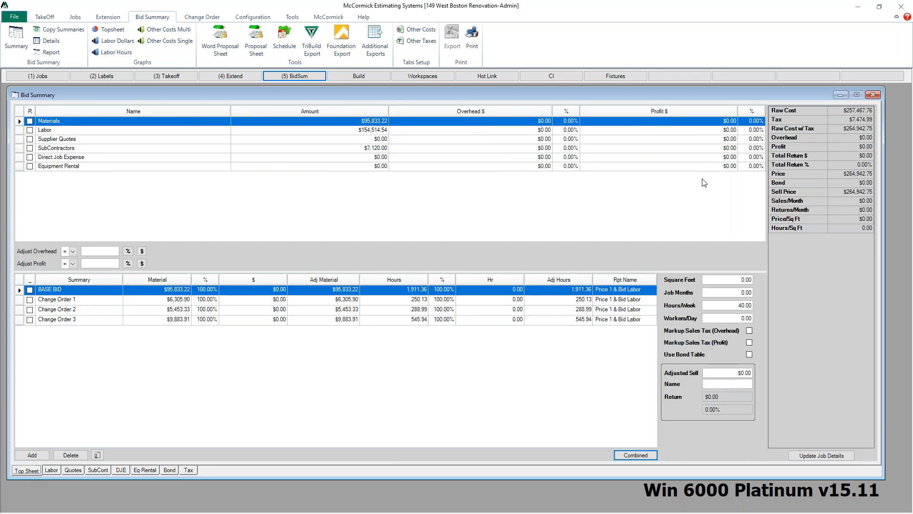
pyautogui.click(99, 248)
pyautogui.click(114, 264)
pyautogui.write('14')
pyautogui.click(127, 263)
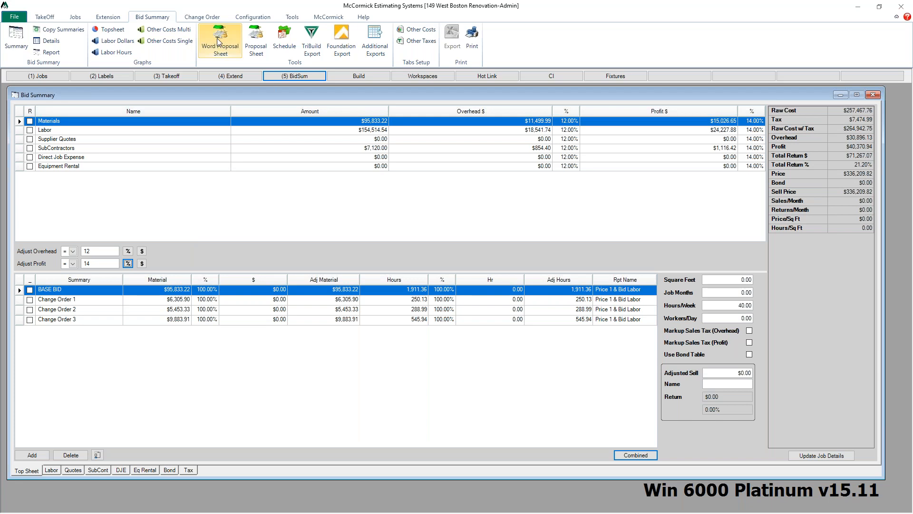
# Step: Open the change orders overview to review the job change orders, then close it
pyautogui.click(206, 18)
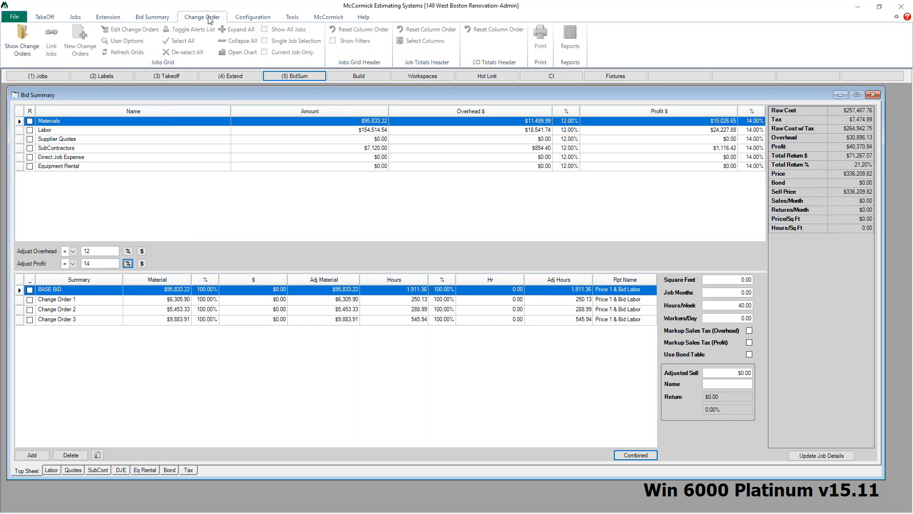
pyautogui.click(24, 37)
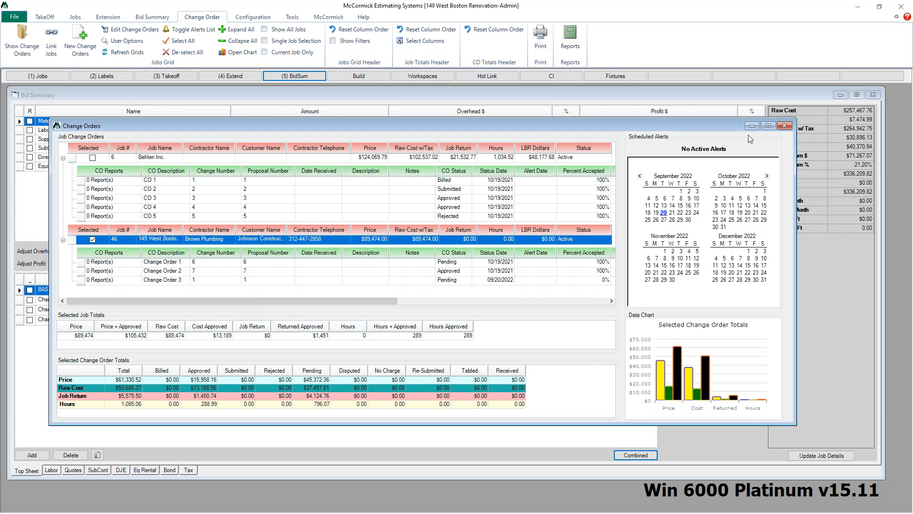
pyautogui.click(784, 126)
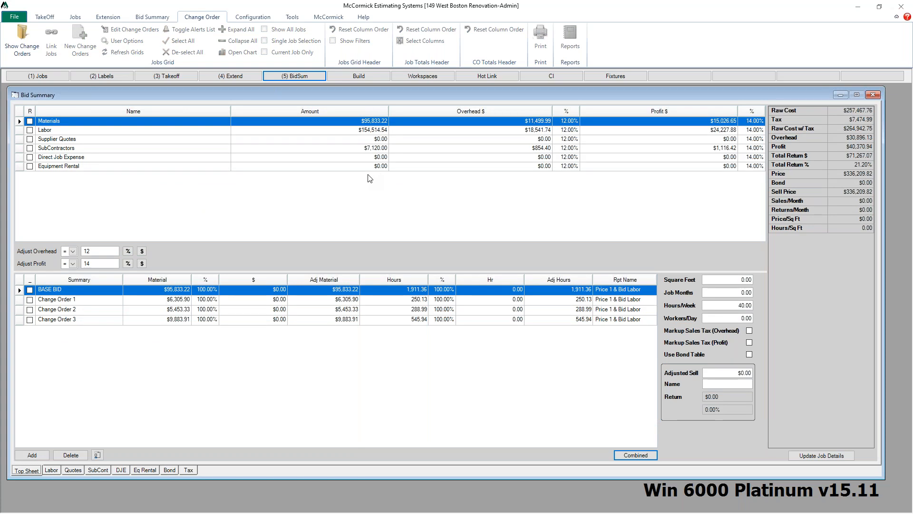
# Step: Close the bid summary and review the 149 West Boston Renovation job details from the jobs list
pyautogui.click(873, 95)
pyautogui.click(46, 77)
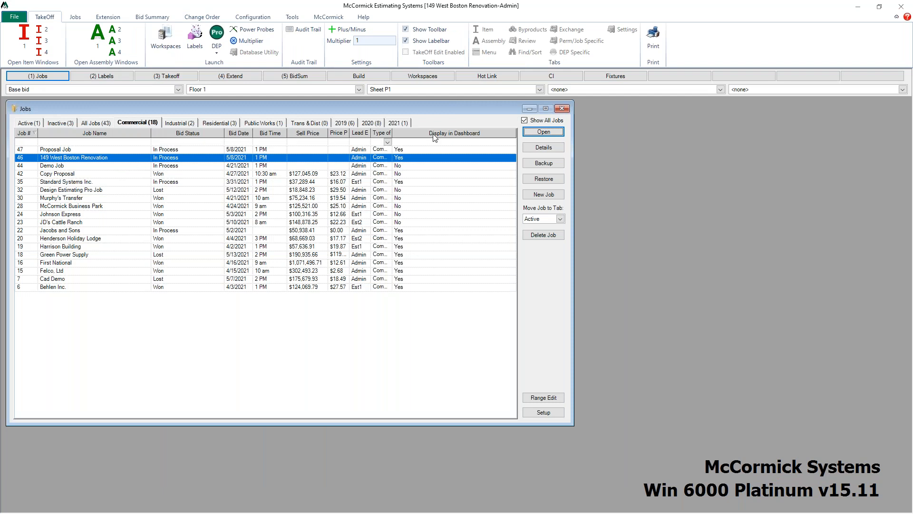
pyautogui.click(544, 148)
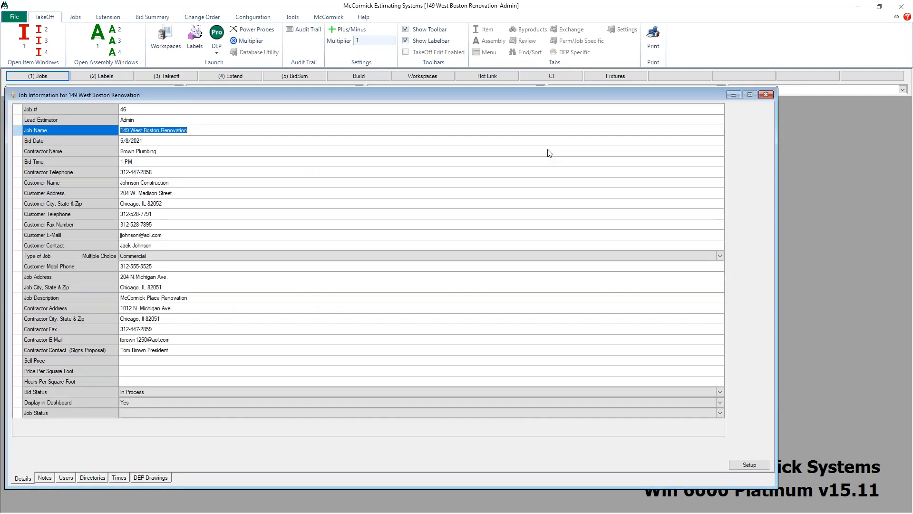
pyautogui.click(766, 96)
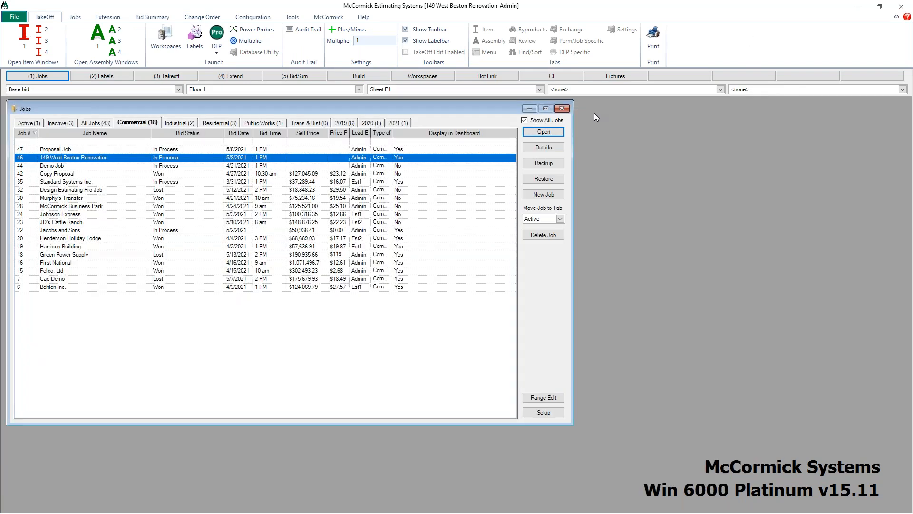